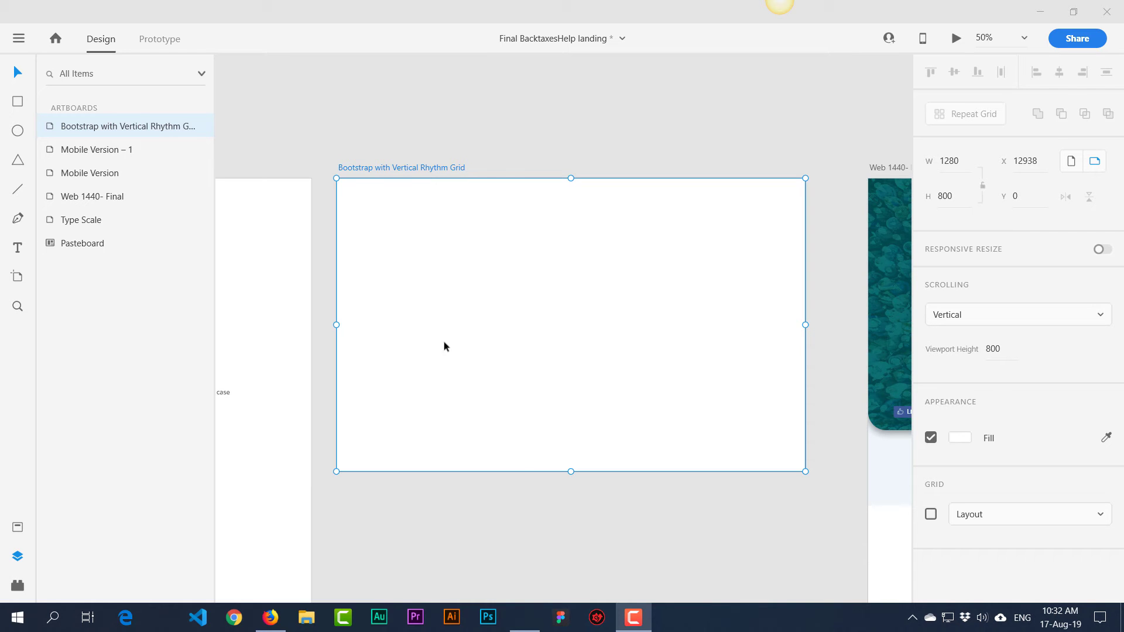
pyautogui.click(523, 132)
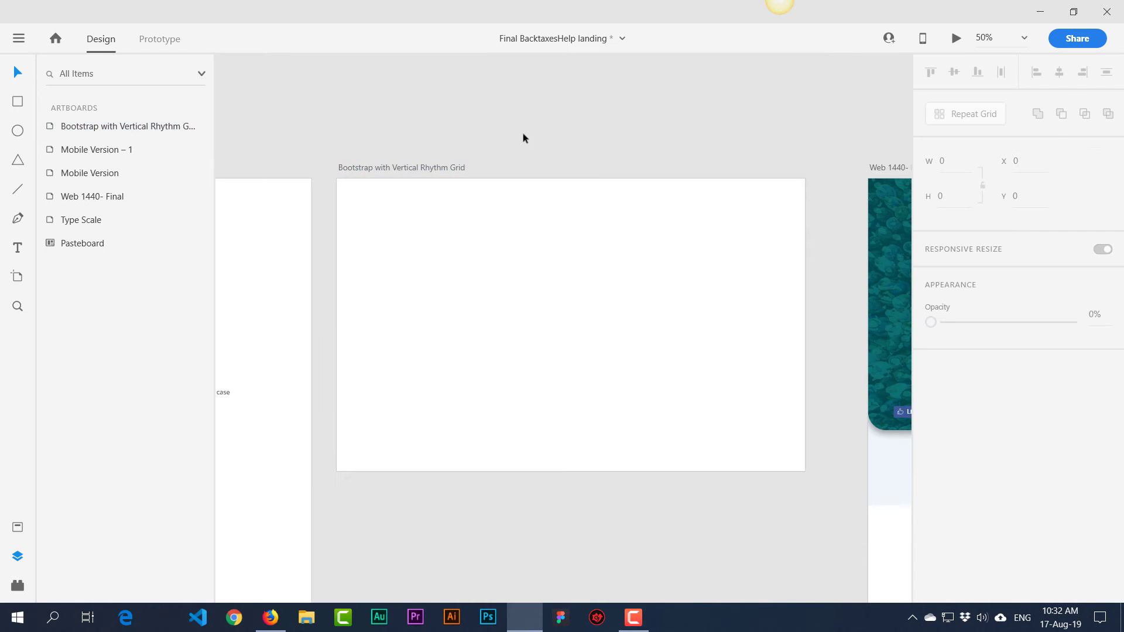
pyautogui.click(427, 168)
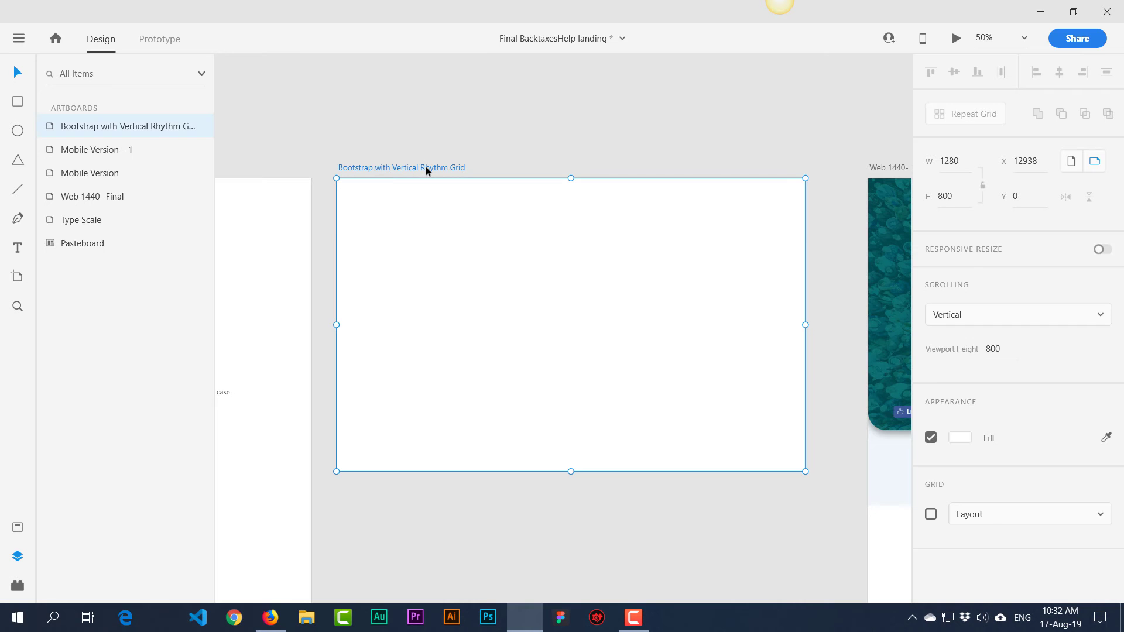
pyautogui.click(17, 280)
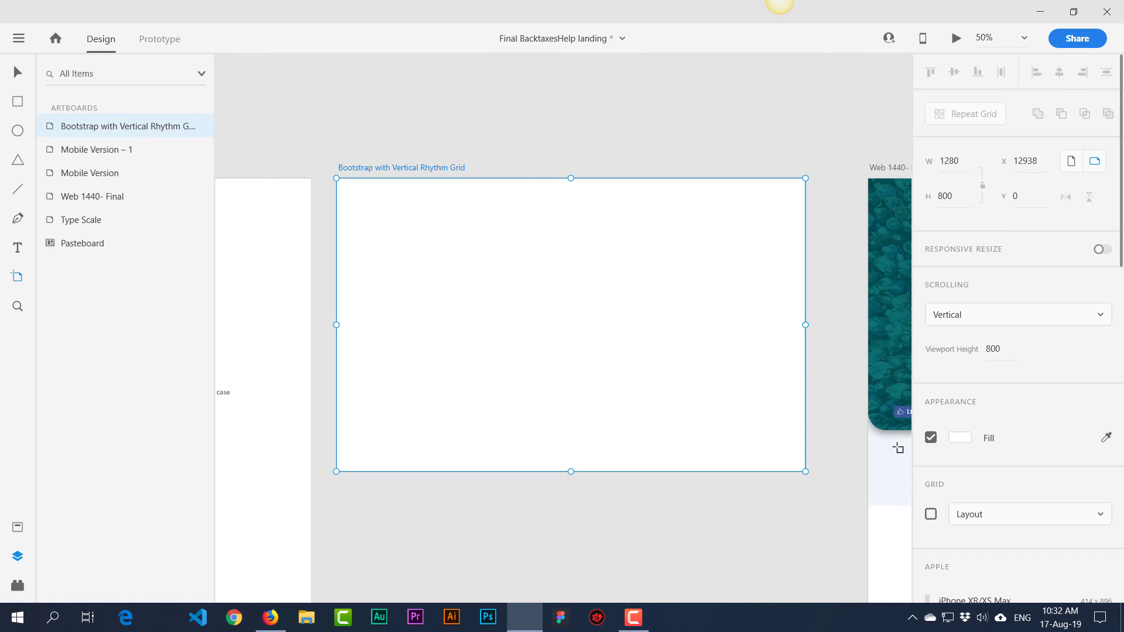
pyautogui.press('Escape')
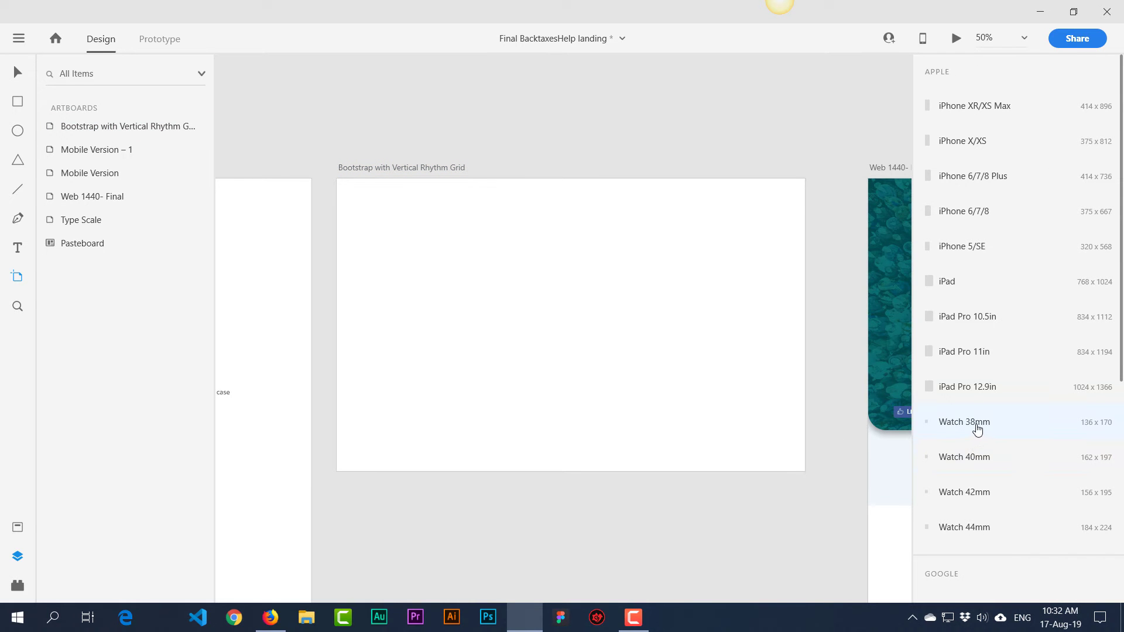
pyautogui.scroll(-5, 979, 436)
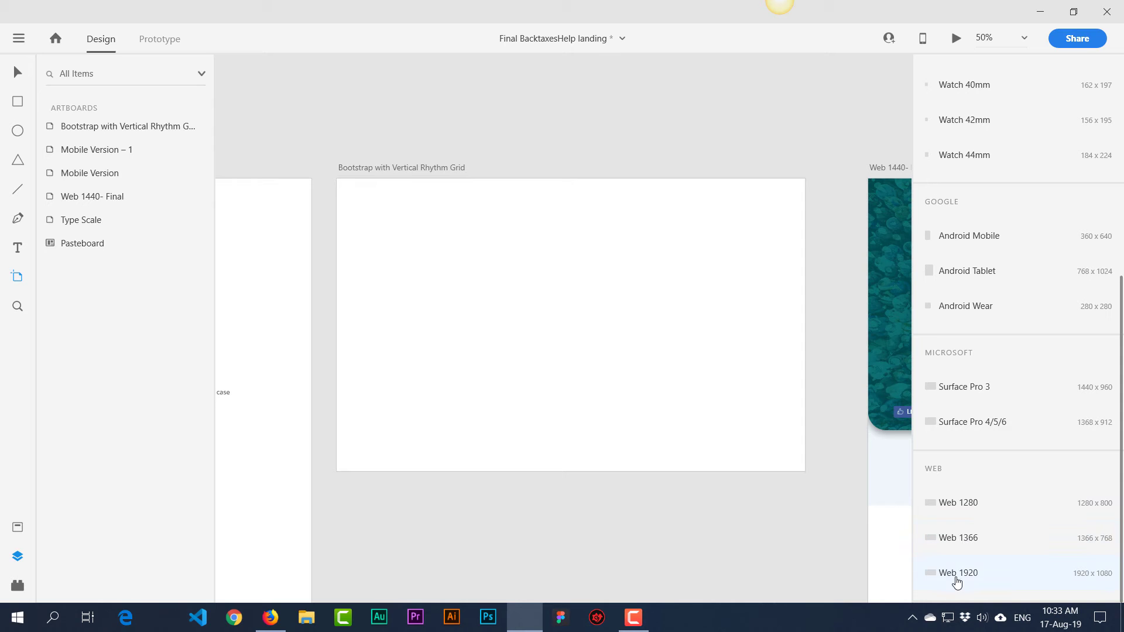
pyautogui.click(409, 170)
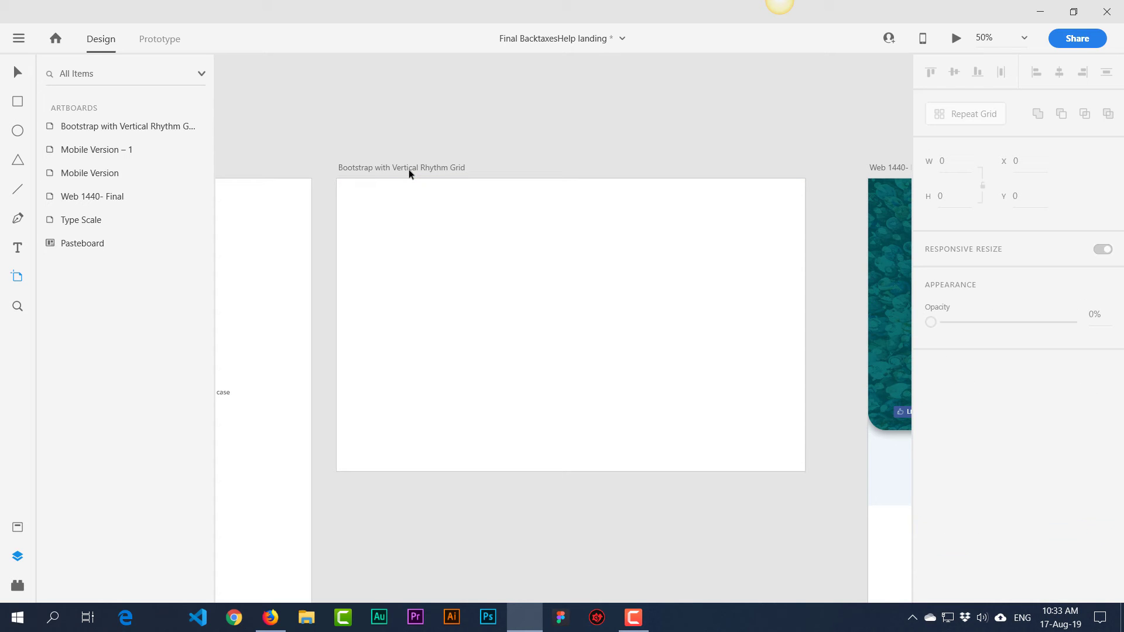
pyautogui.click(411, 167)
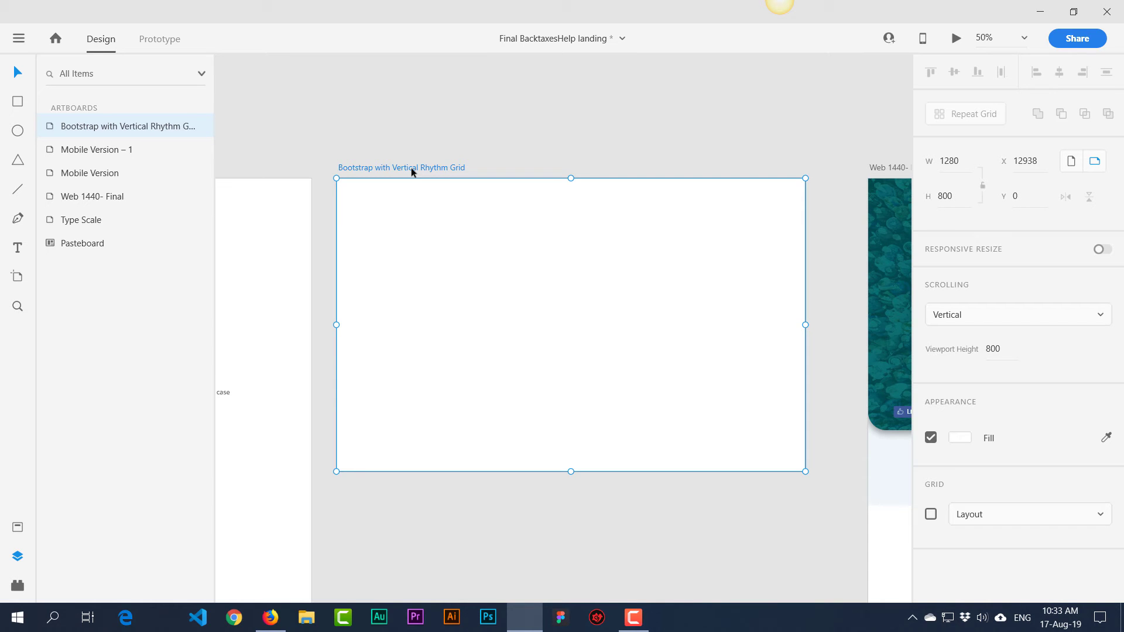
# - Turn on the 12-column layout grid and check gutter 30, column width 65 and margins 85
pyautogui.click(935, 515)
pyautogui.scroll(-3, 985, 509)
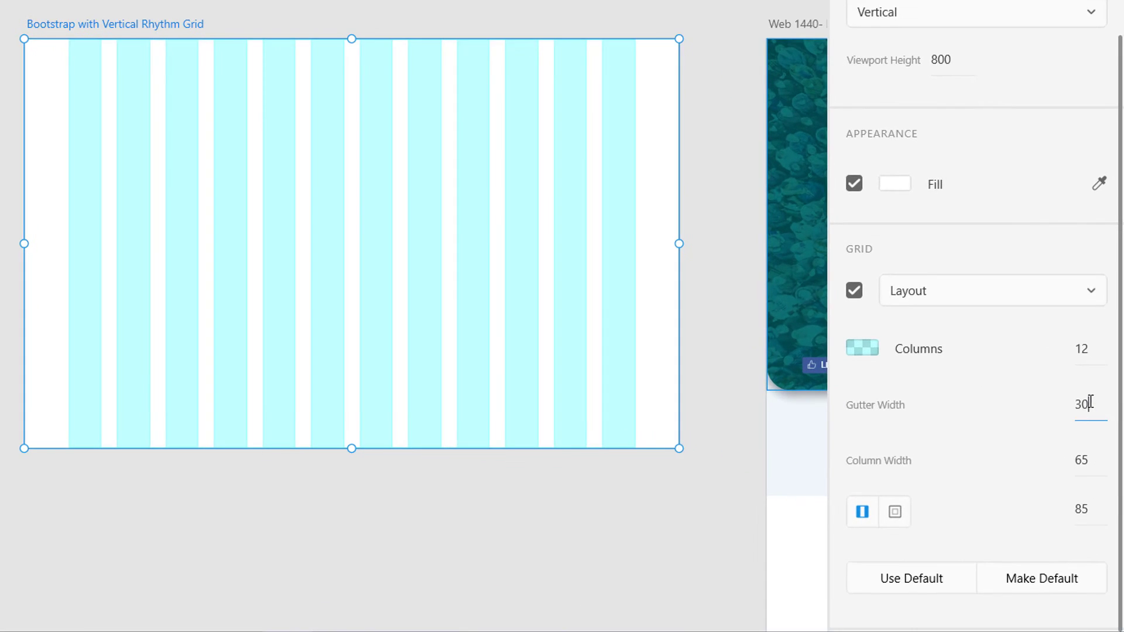
pyautogui.click(1087, 411)
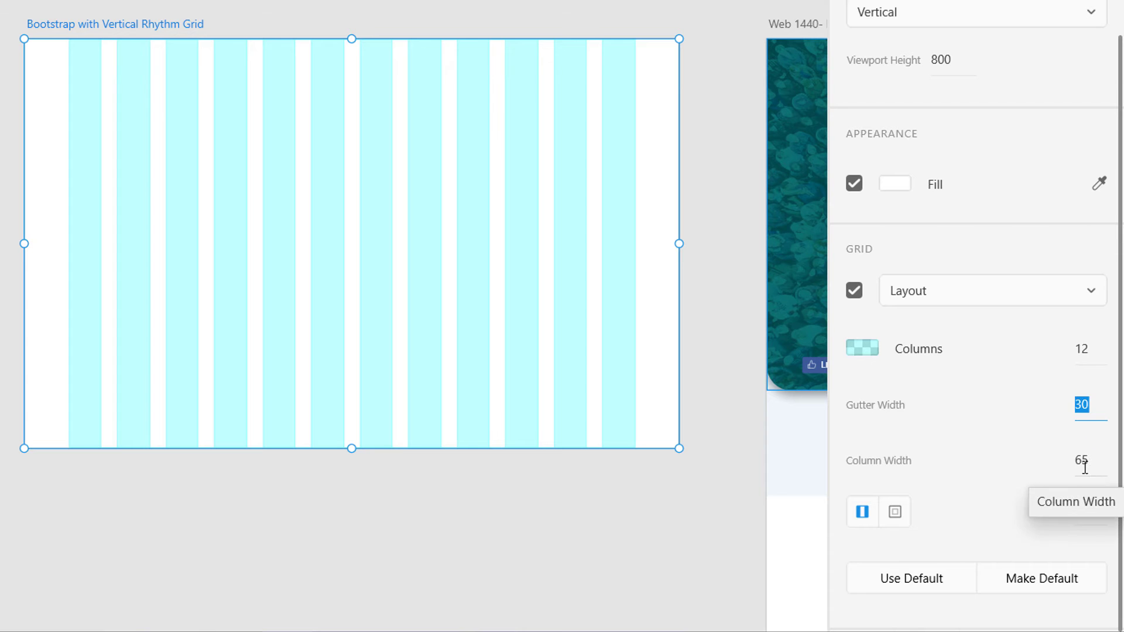
pyautogui.click(1088, 467)
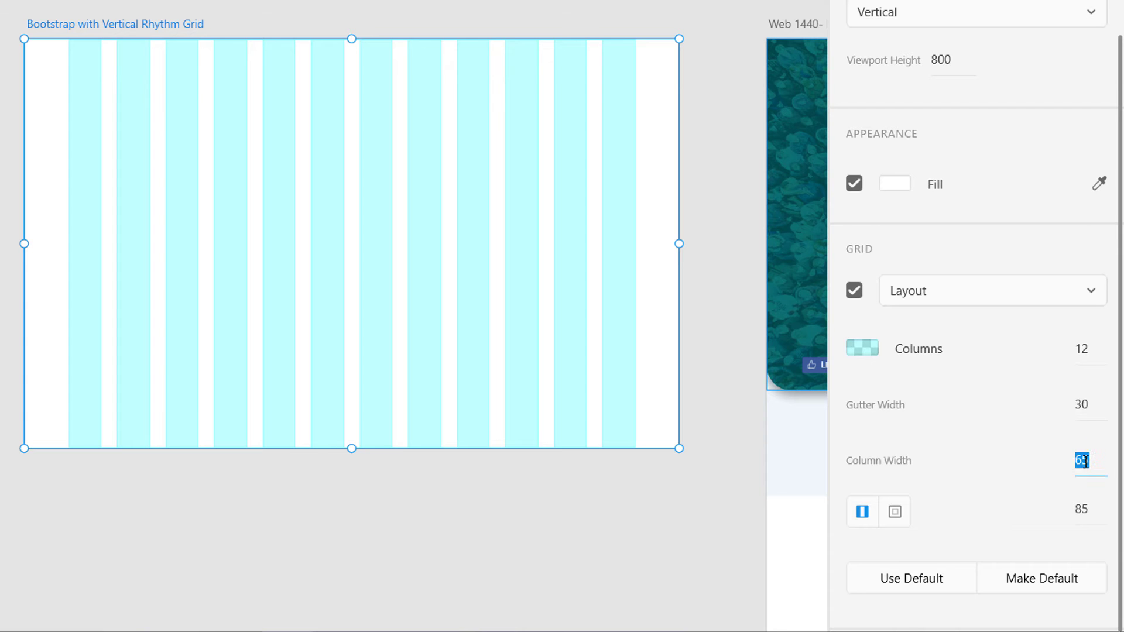
pyautogui.click(1082, 510)
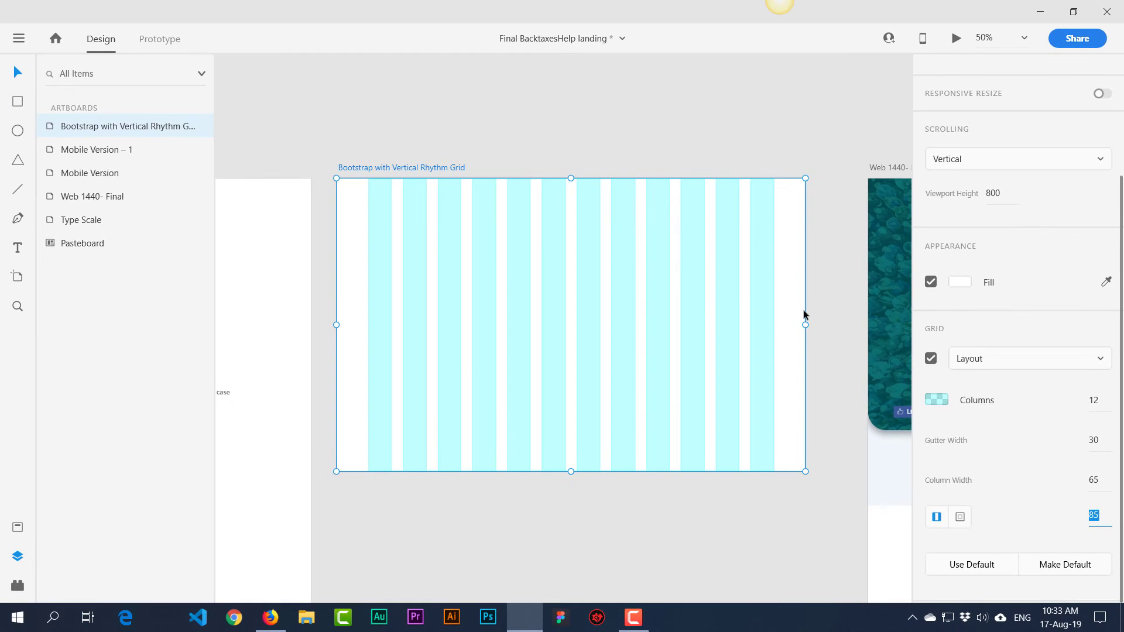
# - Draw a full-width rectangle across the artboard, remove its border and set its height to 8
pyautogui.click(18, 103)
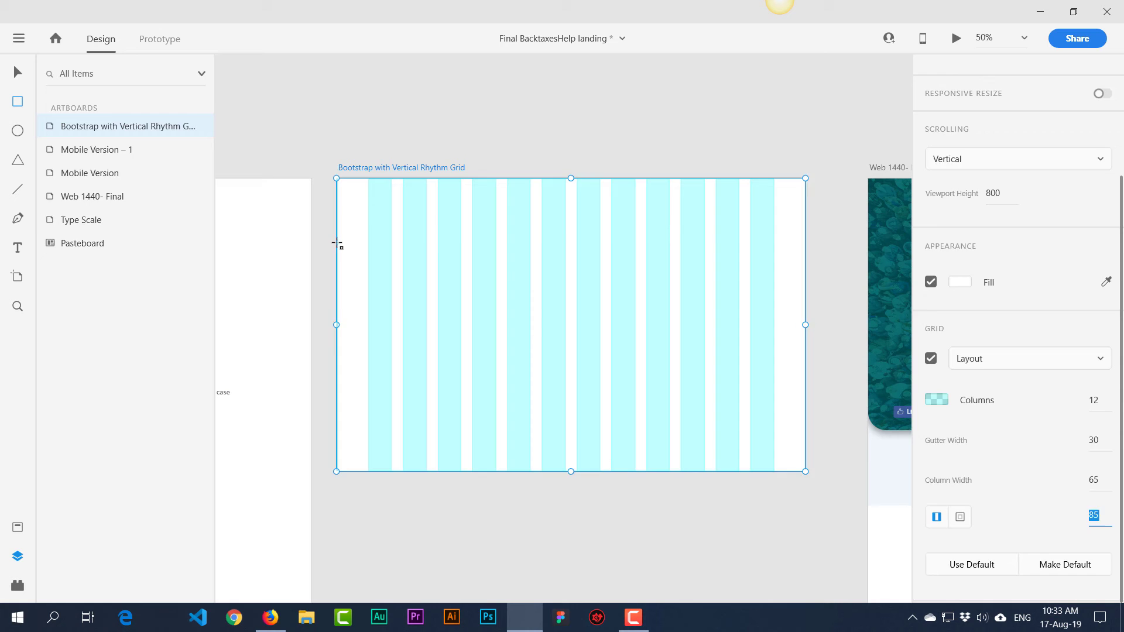
pyautogui.moveTo(336, 242)
pyautogui.mouseDown()
pyautogui.moveTo(490, 255)
pyautogui.moveTo(805, 255)
pyautogui.mouseUp()
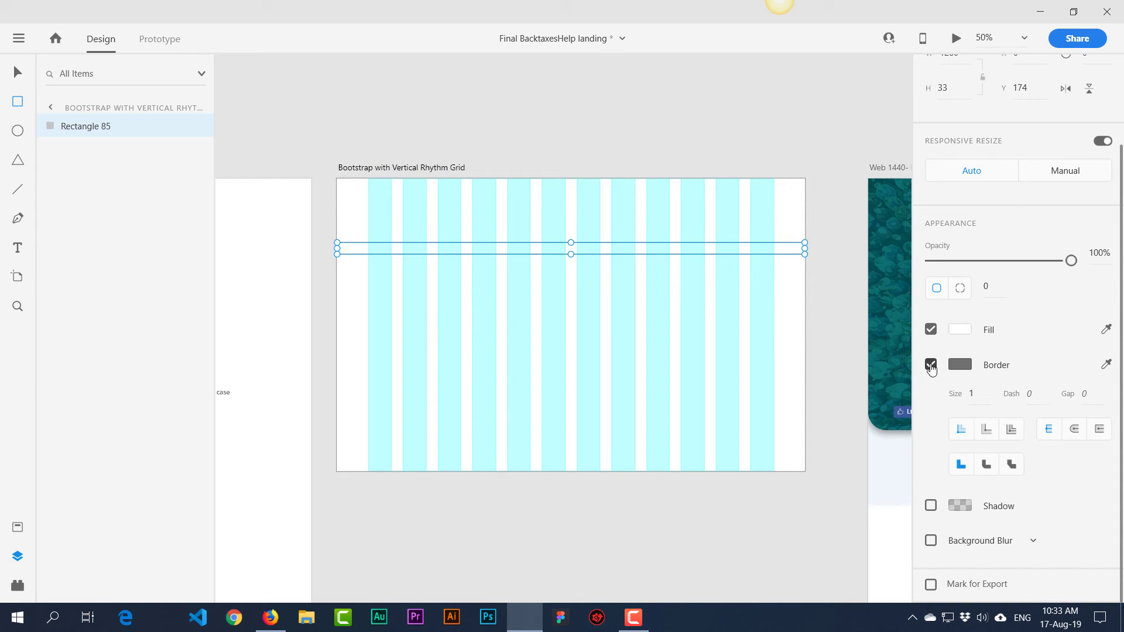
pyautogui.click(931, 365)
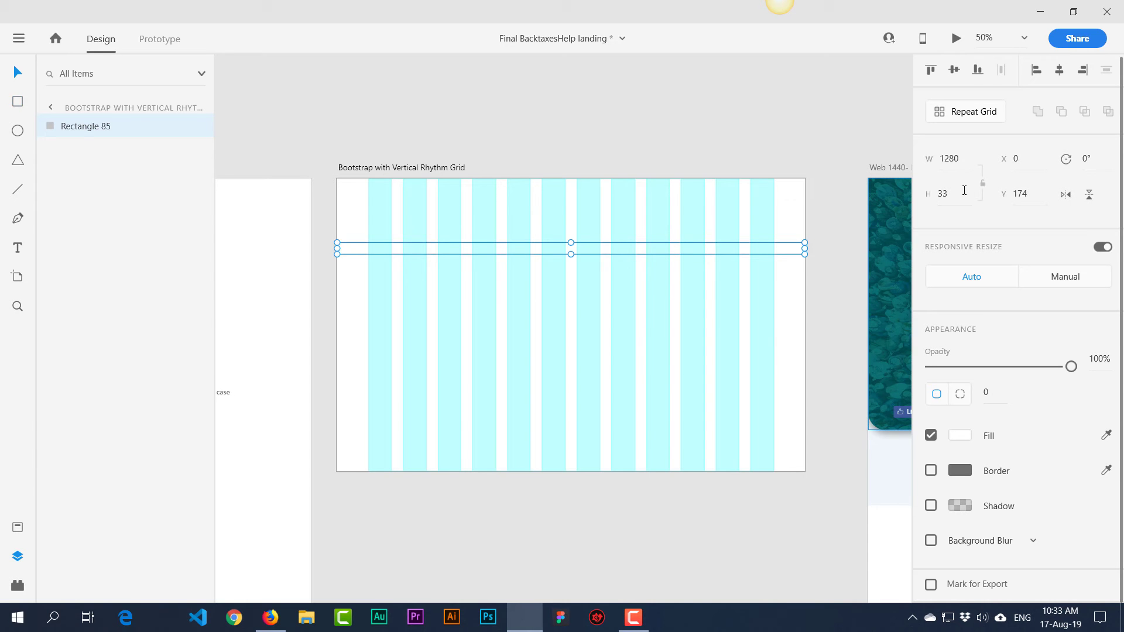
pyautogui.click(938, 196)
pyautogui.write('8')
pyautogui.press('Return')
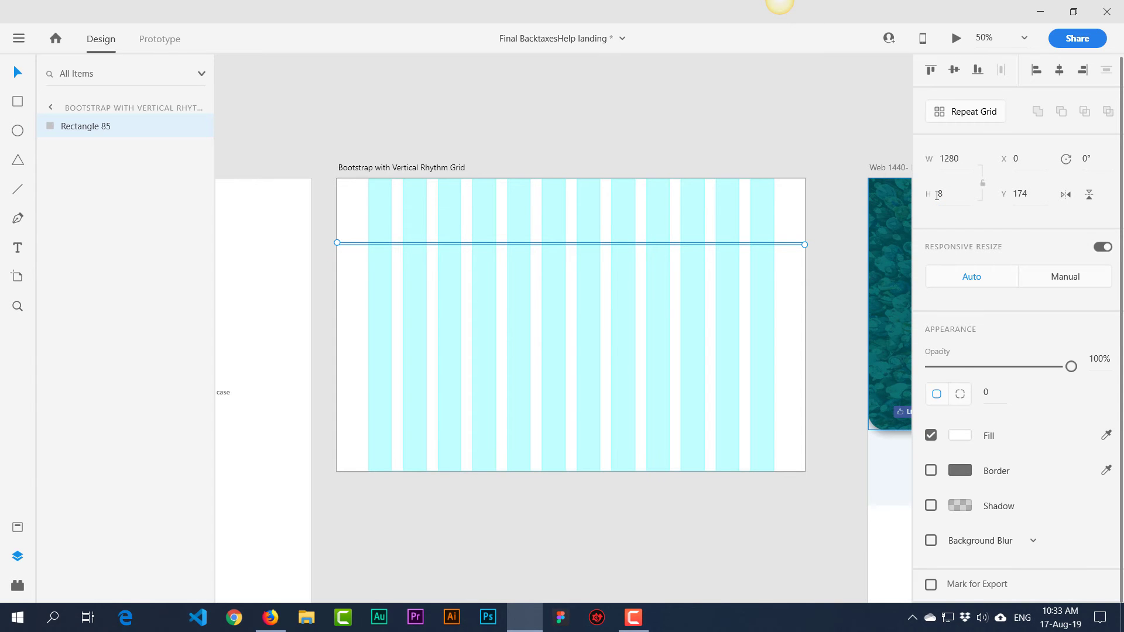
# - Fill the 8 px bar with a light pink colour
pyautogui.click(961, 437)
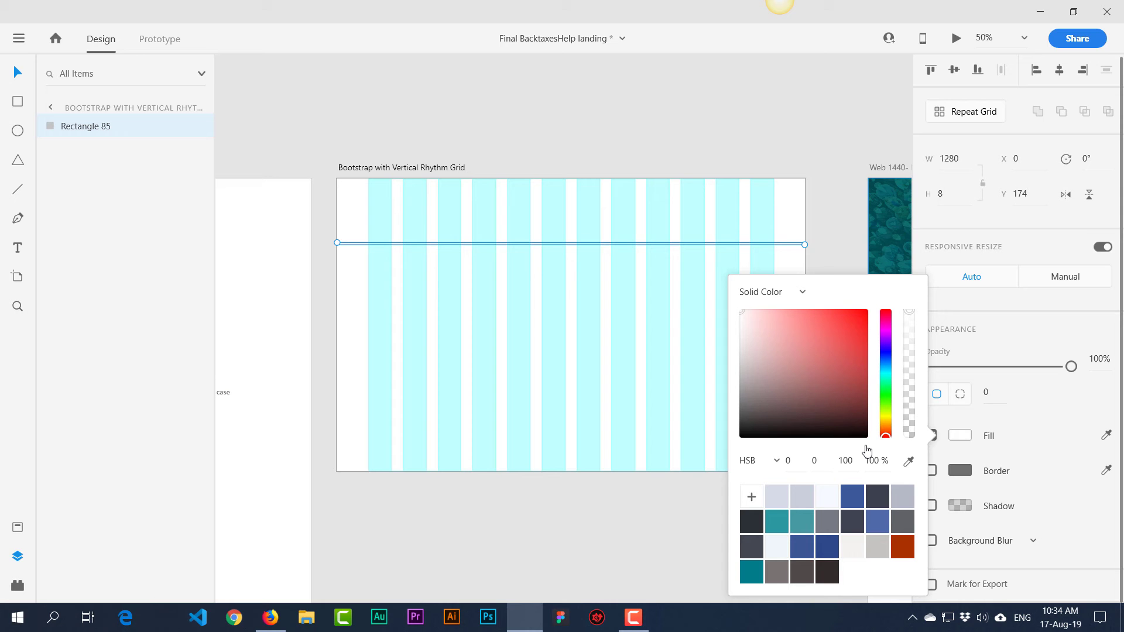
pyautogui.moveTo(784, 324); pyautogui.dragTo(759, 314)
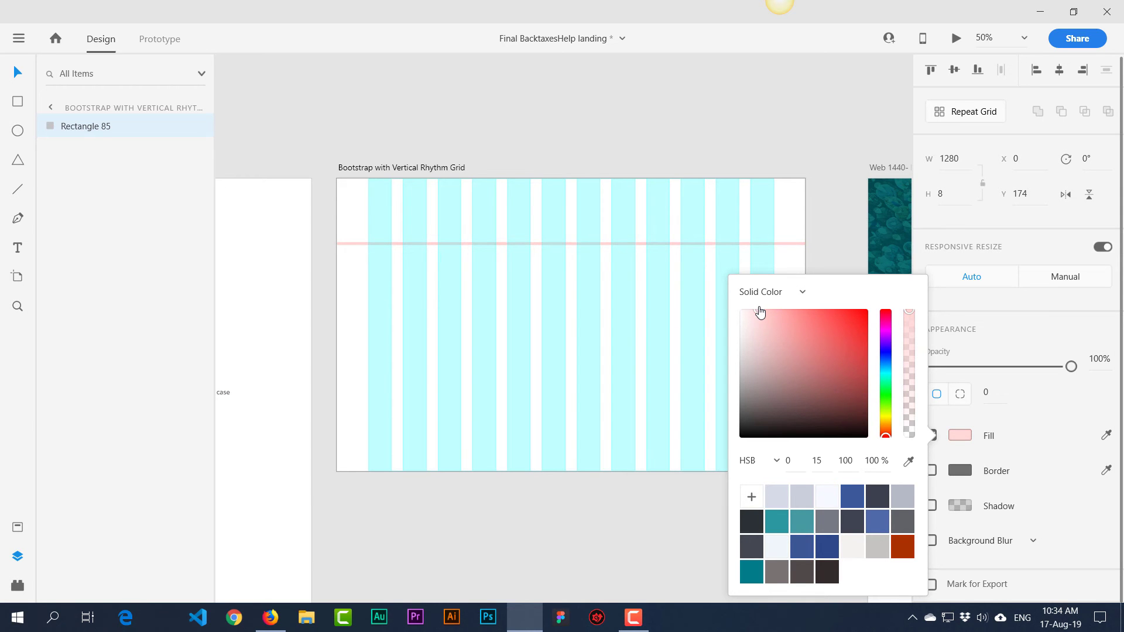
pyautogui.click(626, 332)
pyautogui.click(604, 244)
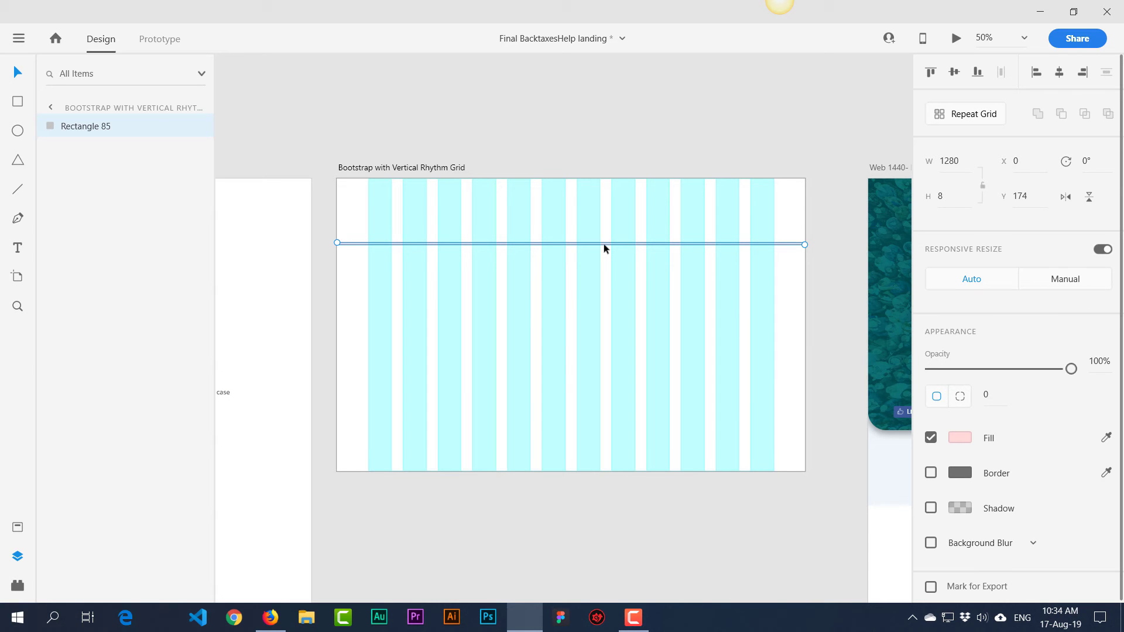
pyautogui.click(582, 202)
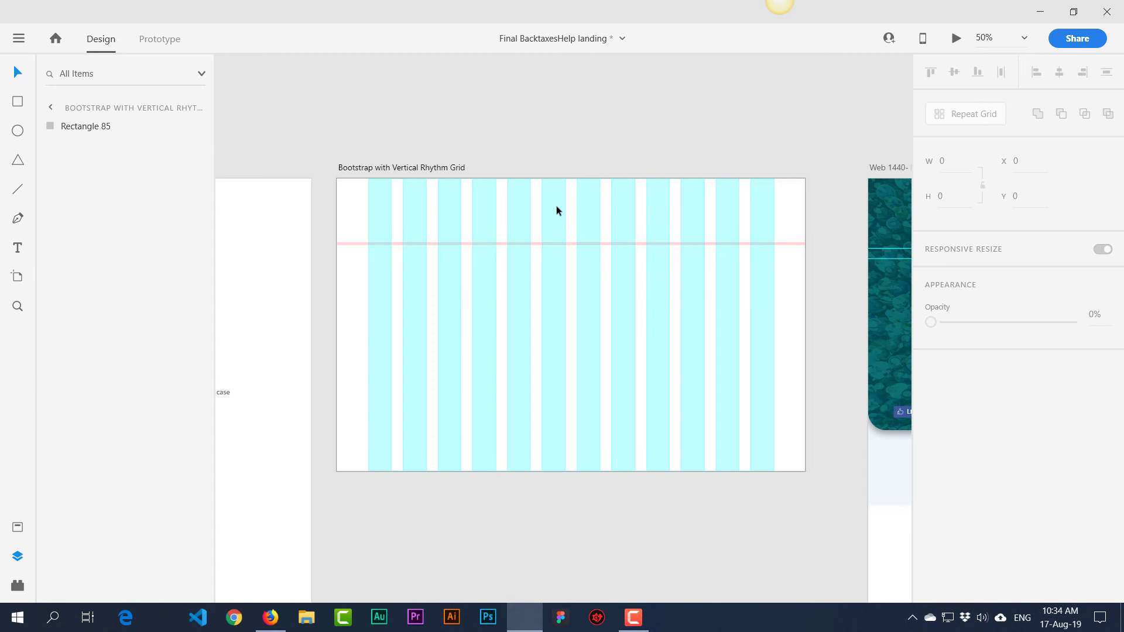
# - Duplicate the pink bar and position the copy at Y 182, directly beneath the original
pyautogui.hotkey('ctrl', 'shift', "'")
pyautogui.hotkey('ctrl', '=')
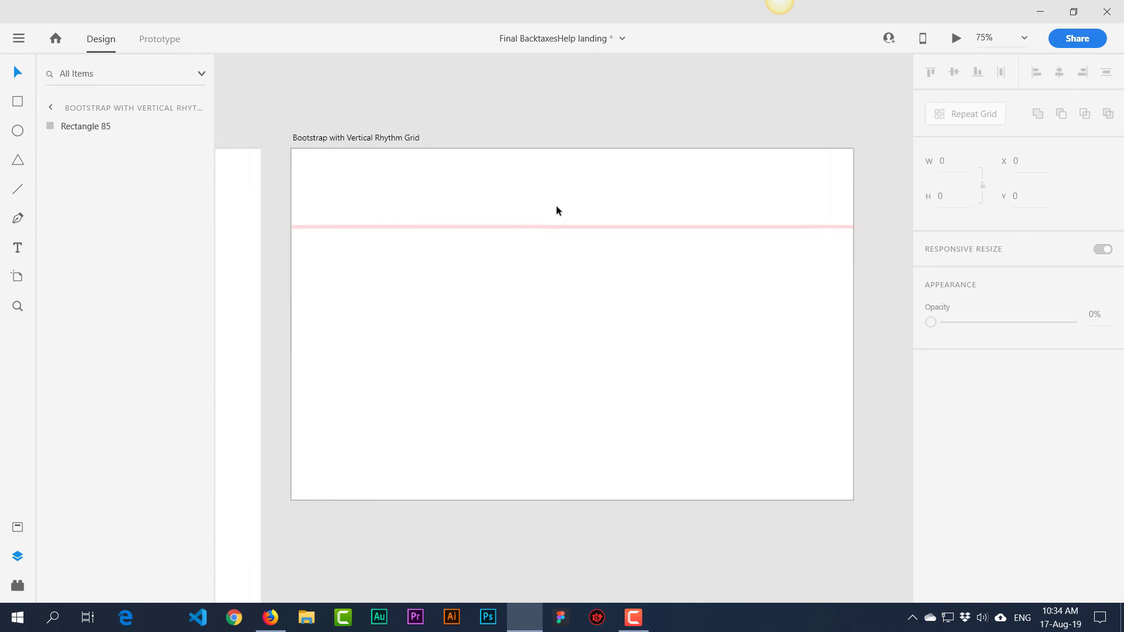
pyautogui.click(557, 202)
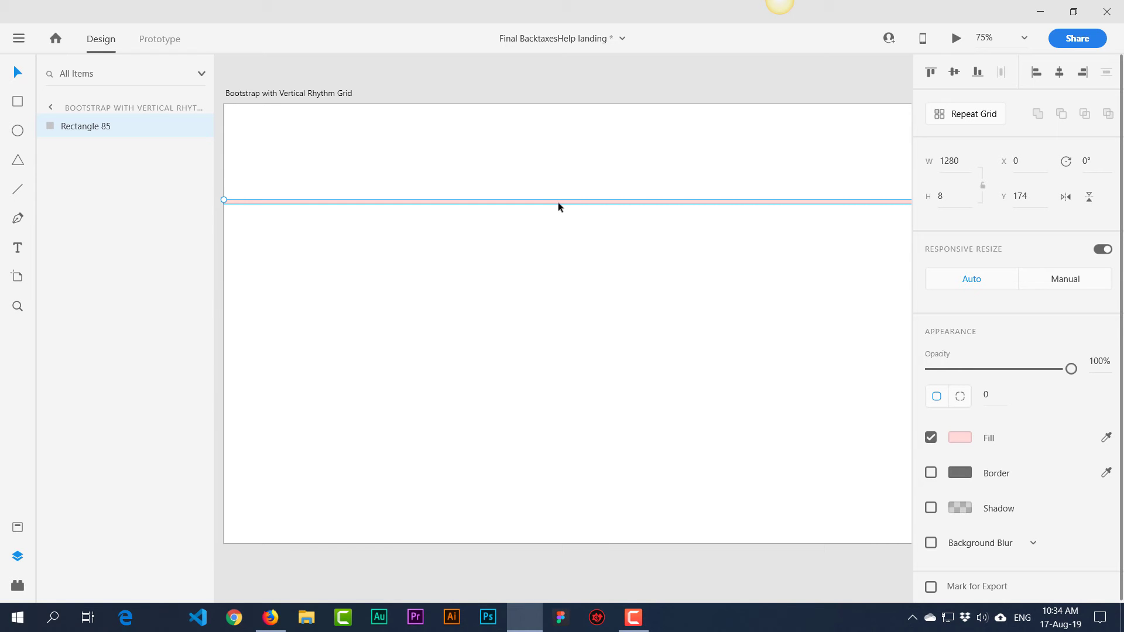
pyautogui.moveTo(557, 202); pyautogui.dragTo(558, 207)
pyautogui.press('Down')
pyautogui.press('Down')
pyautogui.press('Down')
pyautogui.press('Down')
pyautogui.press('Down')
pyautogui.press('Down')
pyautogui.press('Down')
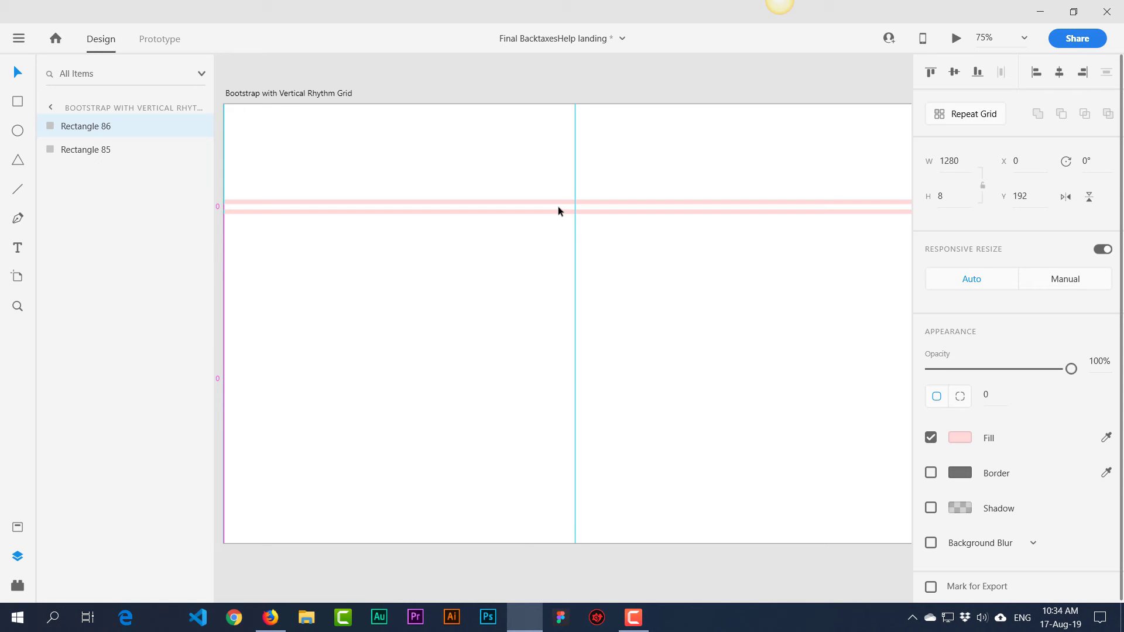
pyautogui.hotkey('ctrl', '1')
pyautogui.hotkey('ctrl', '2')
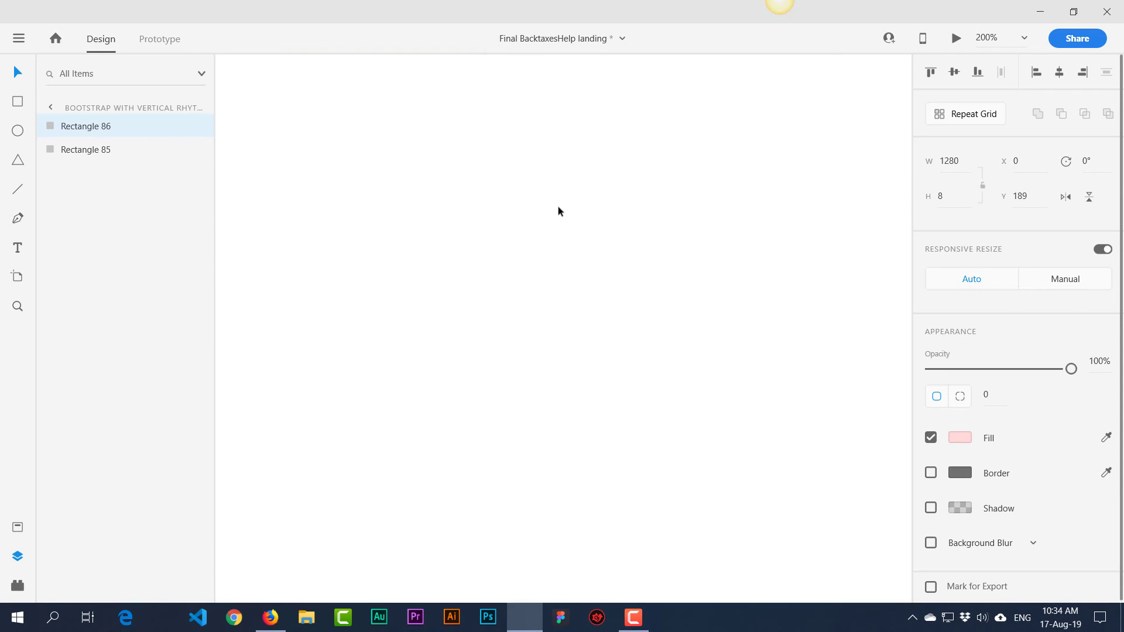
pyautogui.moveTo(557, 207); pyautogui.dragTo(573, 405)
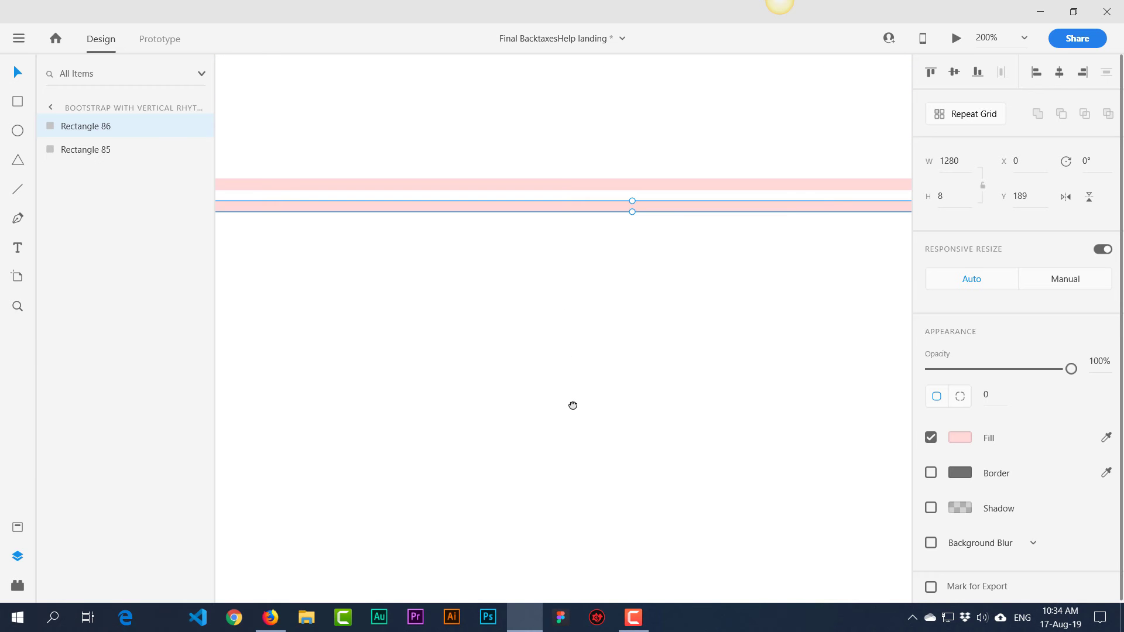
pyautogui.press('Up')
pyautogui.press('Up')
pyautogui.press('Up')
pyautogui.press('Up')
pyautogui.press('Up')
pyautogui.press('Up')
pyautogui.press('Up')
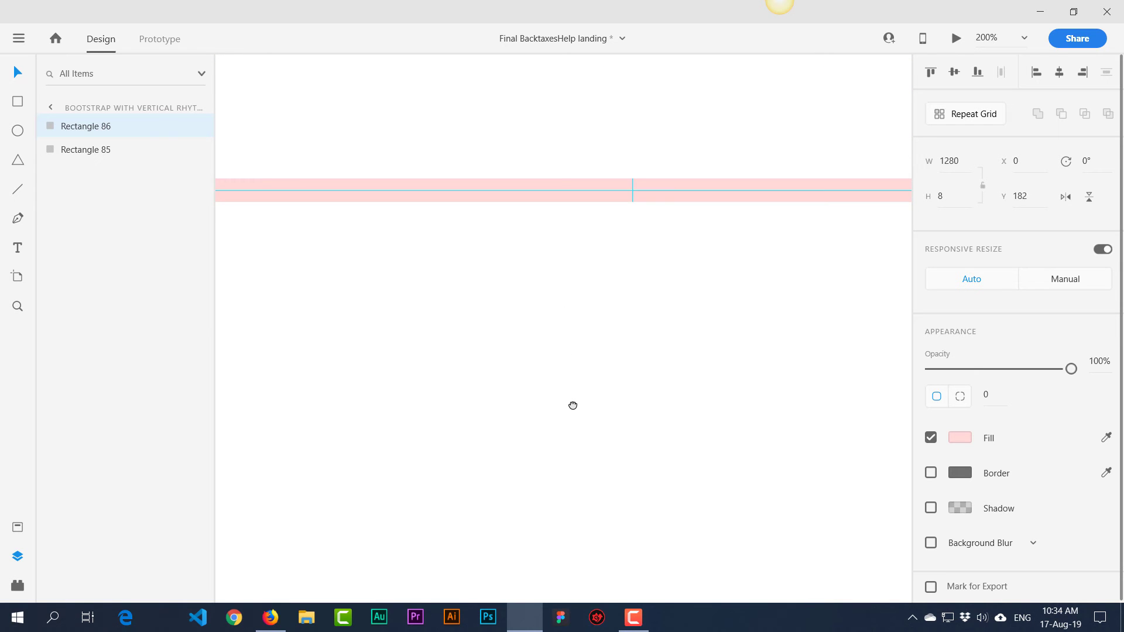
# - Give the second bar a paler pink fill and zoom out to the whole artboard
pyautogui.click(958, 441)
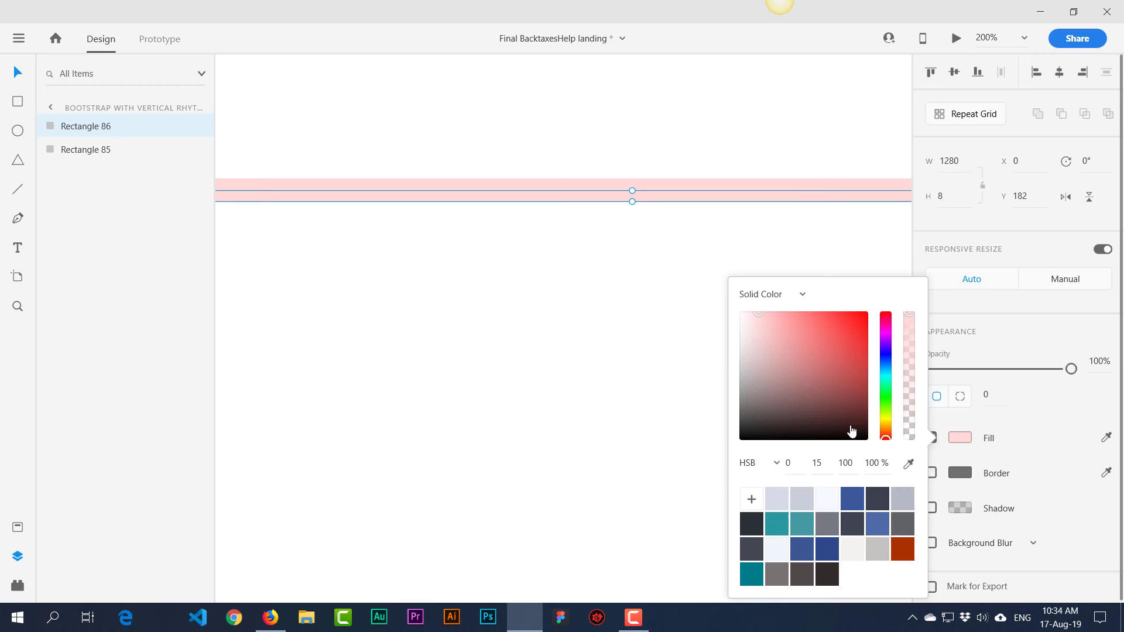
pyautogui.click(747, 318)
pyautogui.moveTo(747, 322); pyautogui.dragTo(746, 323)
pyautogui.click(631, 293)
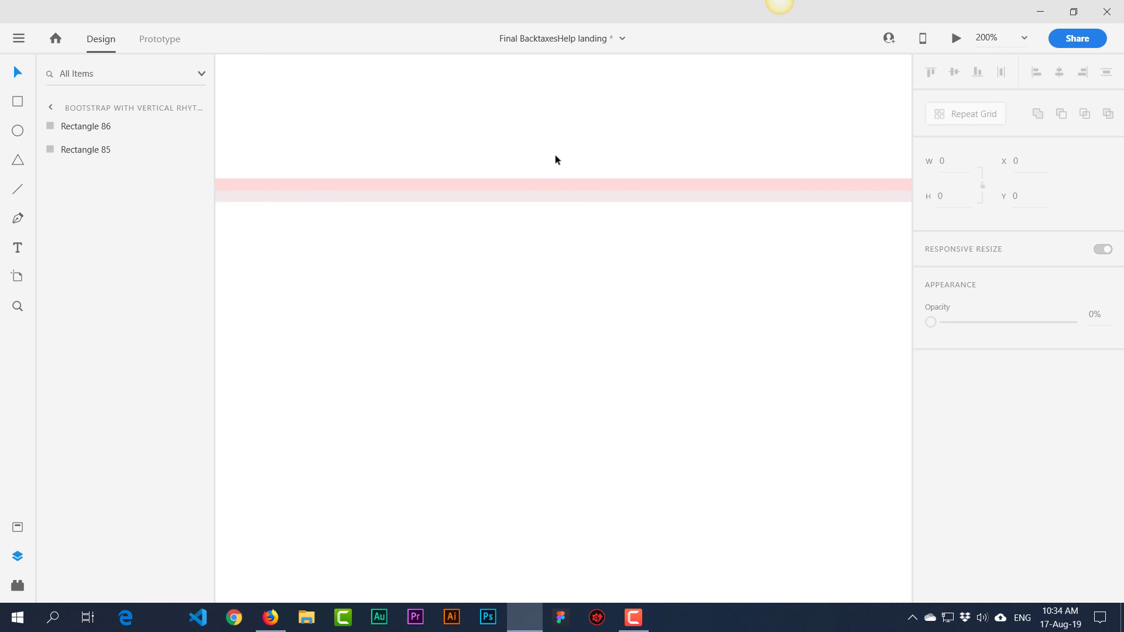
pyautogui.hotkey('ctrl', '-')
pyautogui.hotkey('ctrl', '-')
pyautogui.hotkey('ctrl', '-')
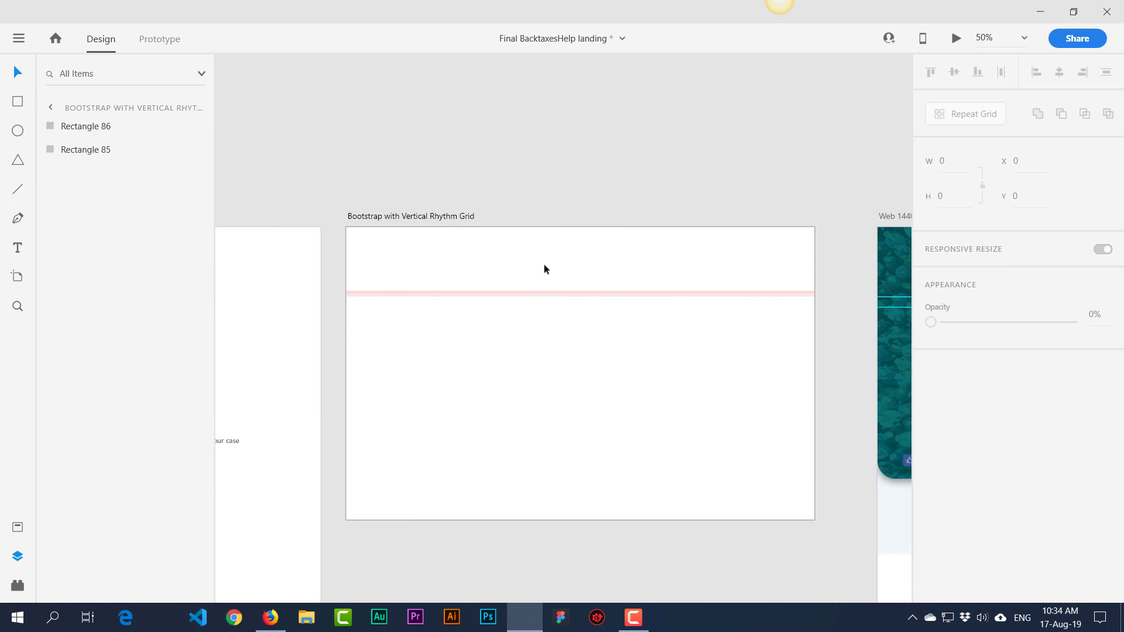
# - Group the two pink bars and align the group to the artboard's top
pyautogui.moveTo(544, 268); pyautogui.dragTo(589, 327)
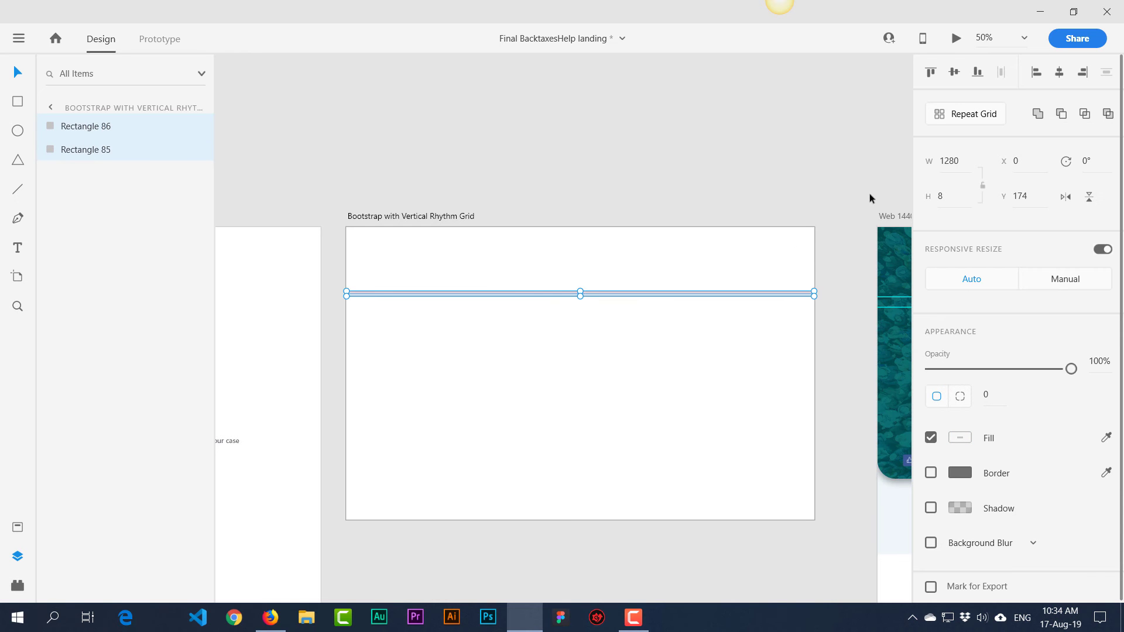
pyautogui.click(973, 115)
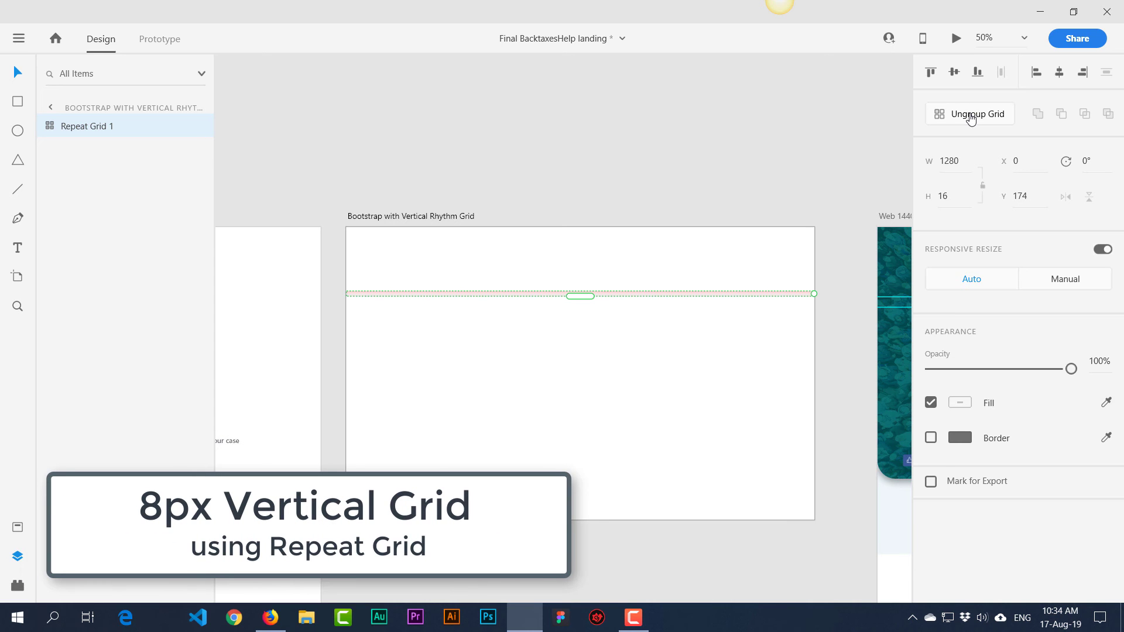
pyautogui.click(973, 115)
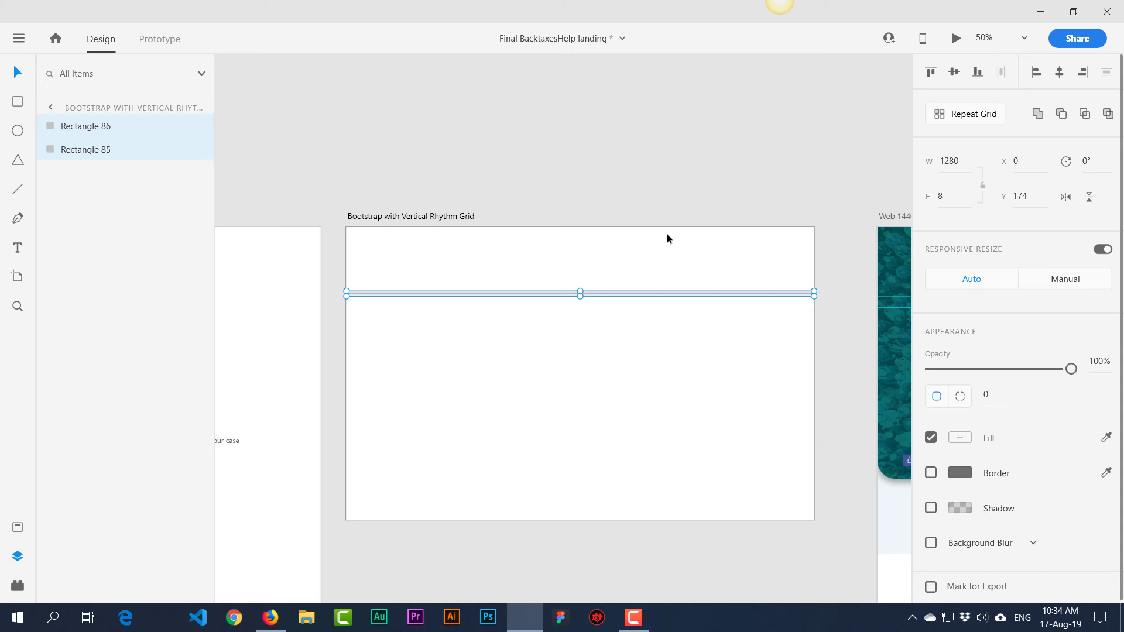
pyautogui.hotkey('ctrl', 'g')
pyautogui.click(921, 73)
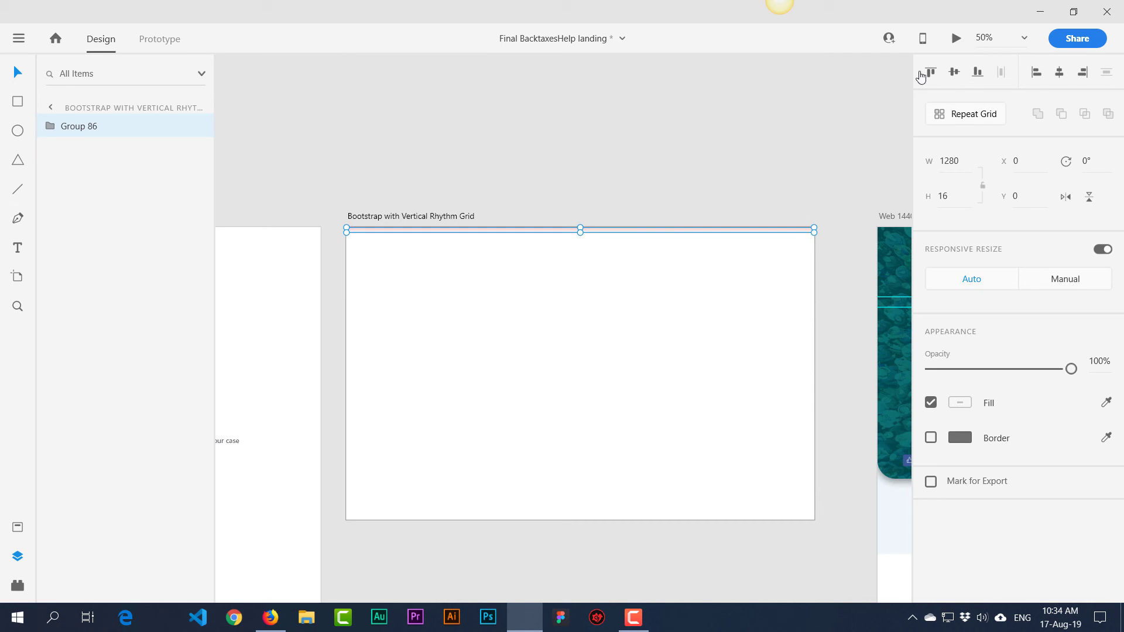
pyautogui.click(618, 254)
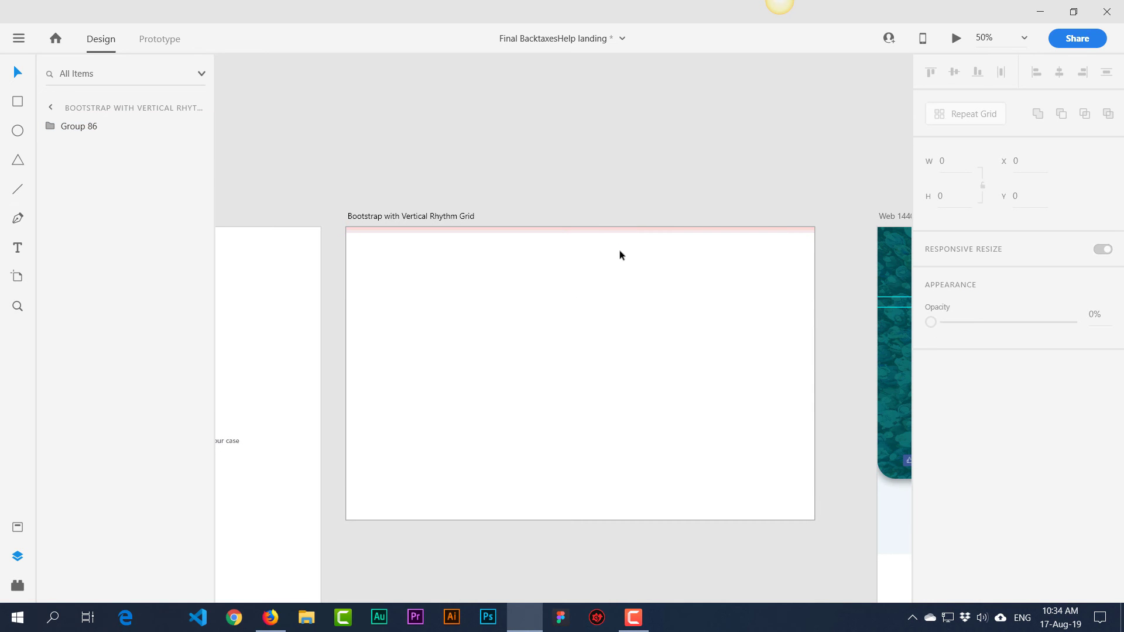
# - Turn the bar group into a Repeat Grid and stretch it down the artboard
pyautogui.click(464, 216)
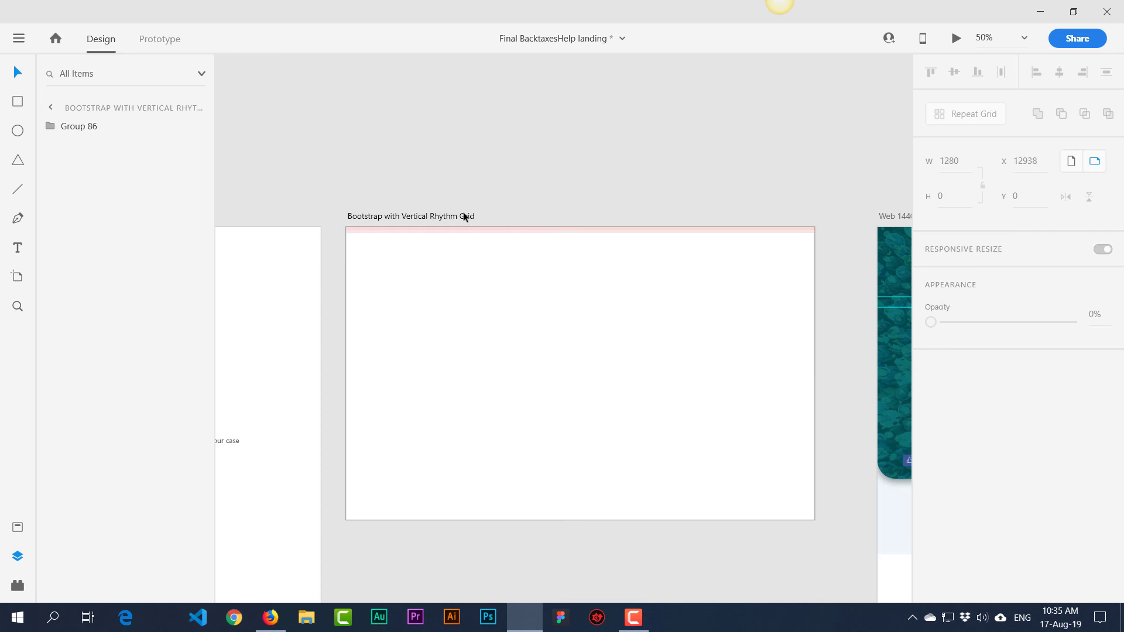
pyautogui.click(571, 231)
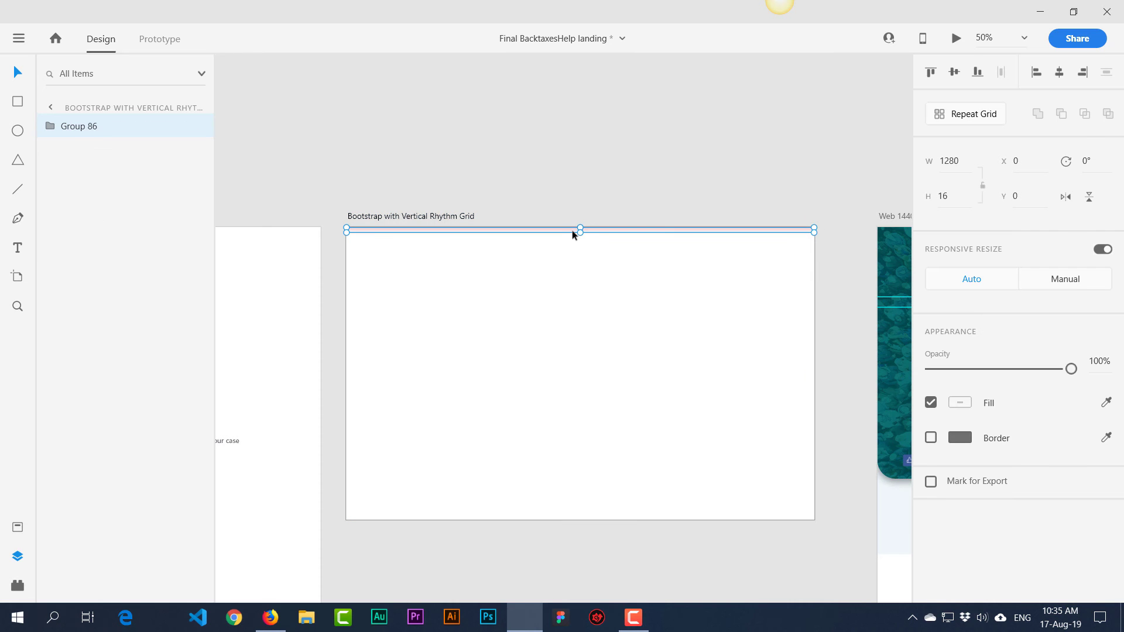
pyautogui.click(956, 115)
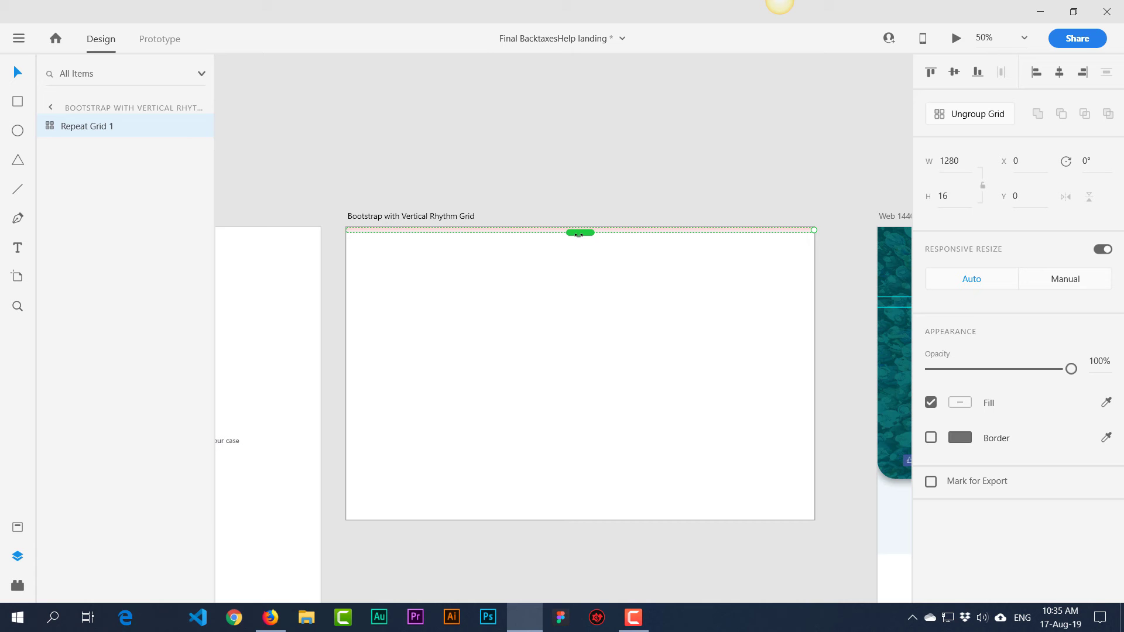
pyautogui.moveTo(578, 234); pyautogui.dragTo(580, 509)
# - Close the row gap in the stripe Repeat Grid so the pink bars sit tightly together
pyautogui.hotkey('ctrl', '=')
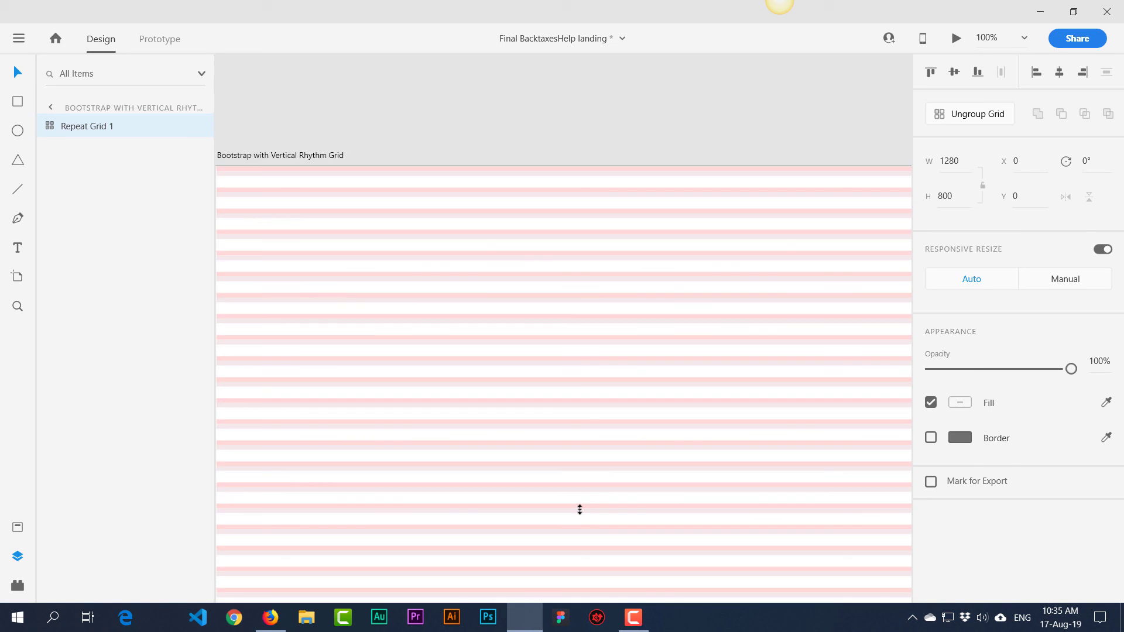
pyautogui.moveTo(627, 339); pyautogui.dragTo(741, 384)
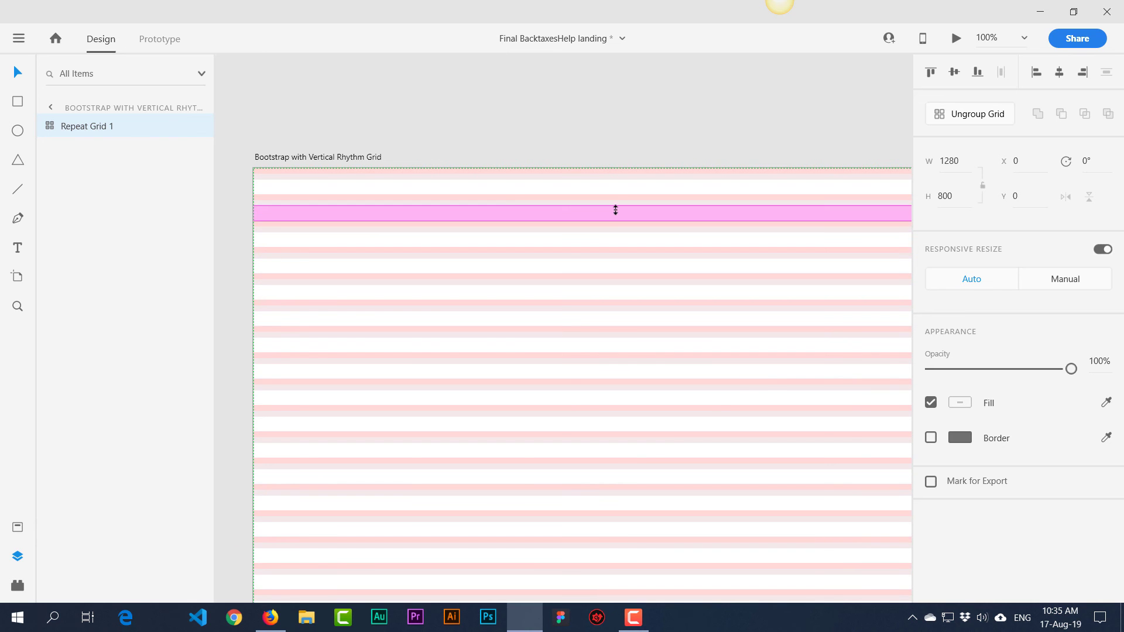
pyautogui.moveTo(616, 190); pyautogui.dragTo(616, 170)
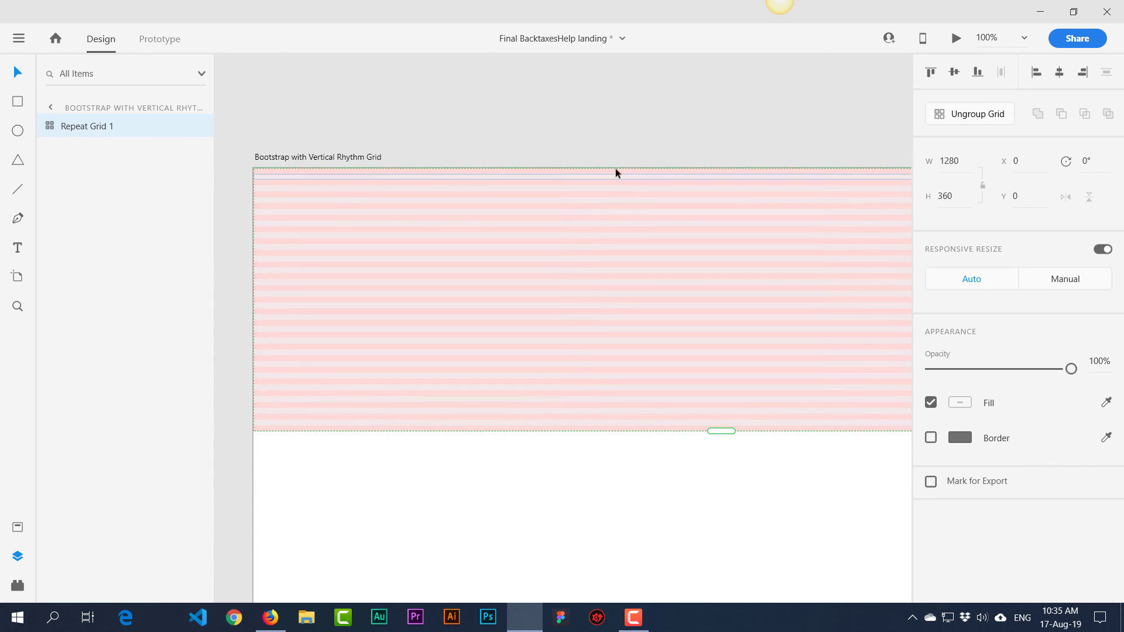
pyautogui.click(611, 119)
pyautogui.click(564, 283)
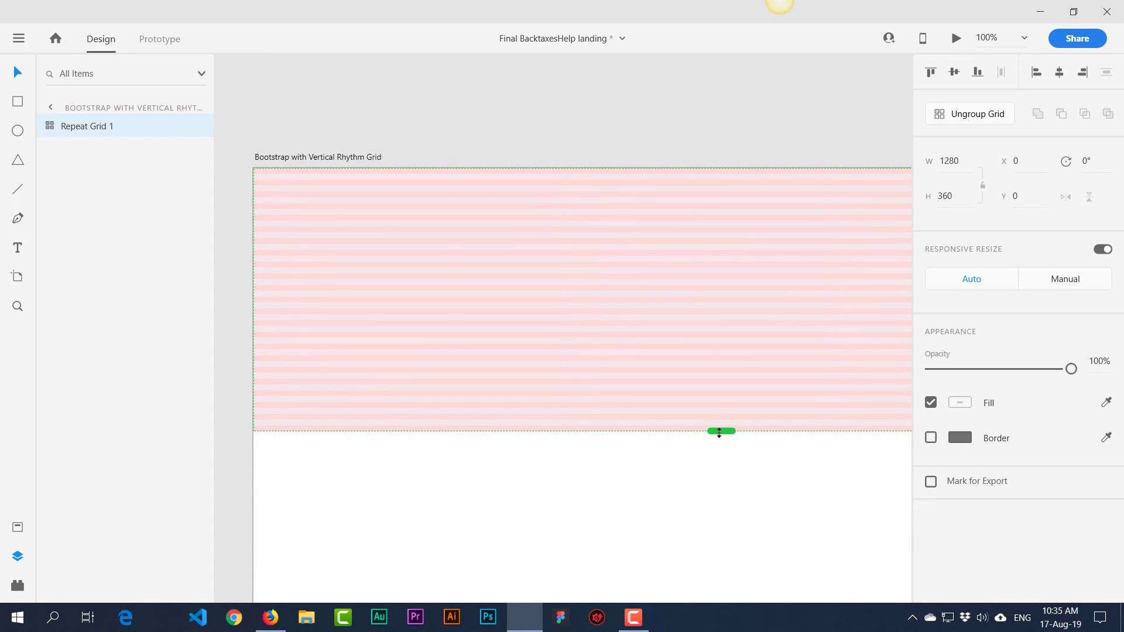
# - Stretch the stripe grid to the bottom of the 800 px artboard and set its opacity to 33%
pyautogui.moveTo(719, 433); pyautogui.dragTo(727, 551)
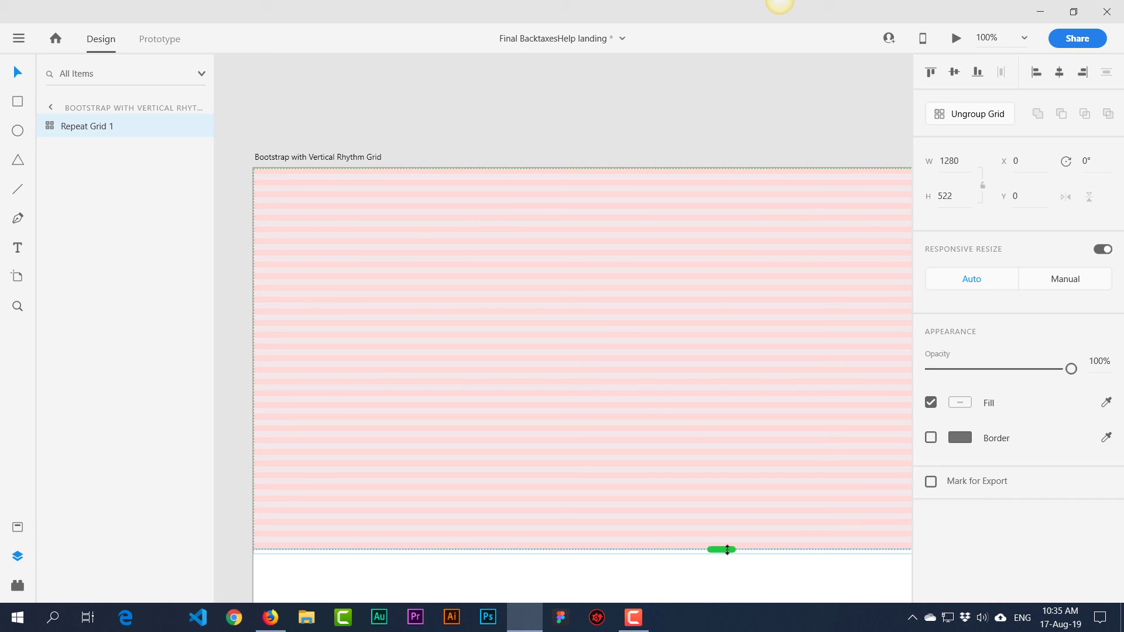
pyautogui.hotkey('ctrl', '-')
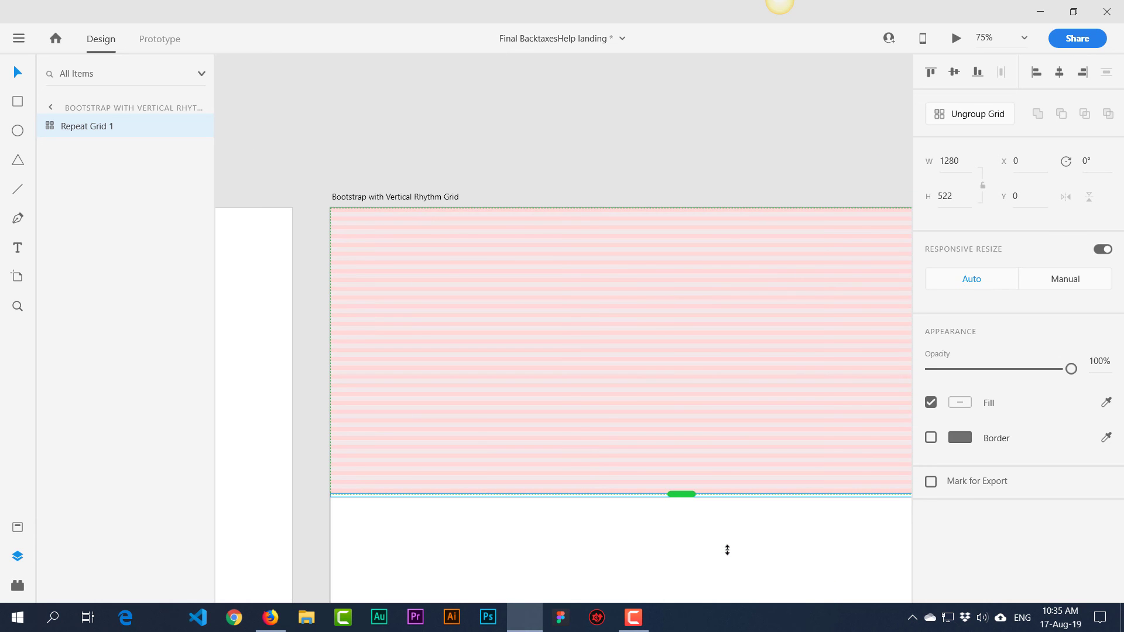
pyautogui.hotkey('ctrl', '-')
pyautogui.moveTo(1067, 376); pyautogui.dragTo(976, 375)
pyautogui.moveTo(647, 438); pyautogui.dragTo(648, 542)
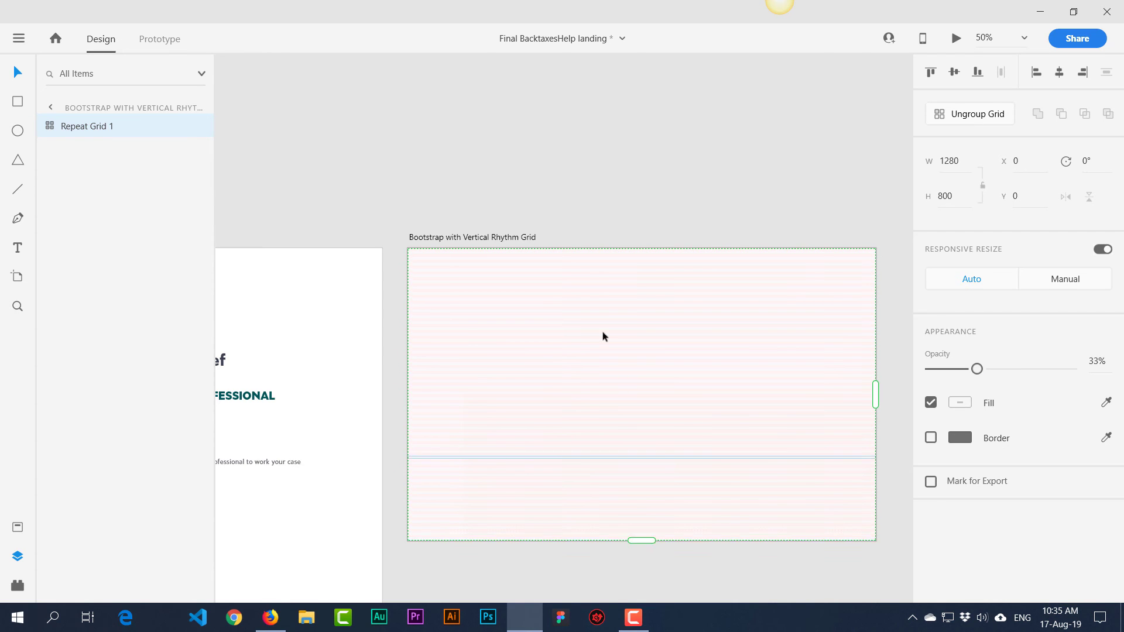
# - Set the artboard height to 2500
pyautogui.click(516, 240)
pyautogui.click(965, 195)
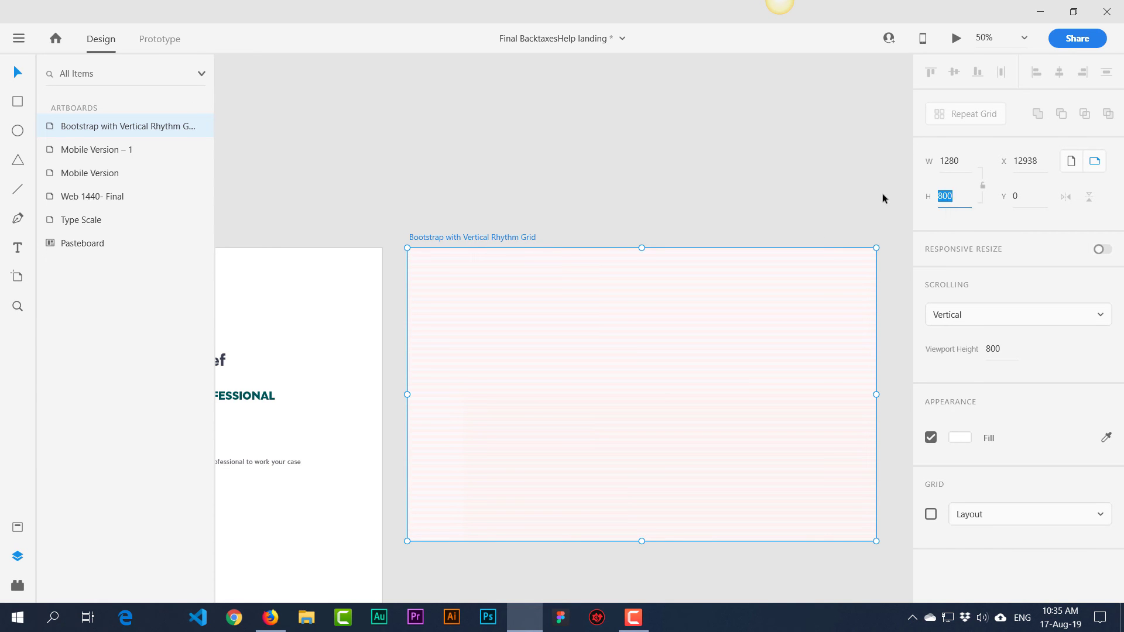
pyautogui.write('2500')
pyautogui.press('Return')
# - Extend the faded stripe Repeat Grid down the taller artboard
pyautogui.moveTo(753, 415); pyautogui.dragTo(734, 206)
pyautogui.click(676, 229)
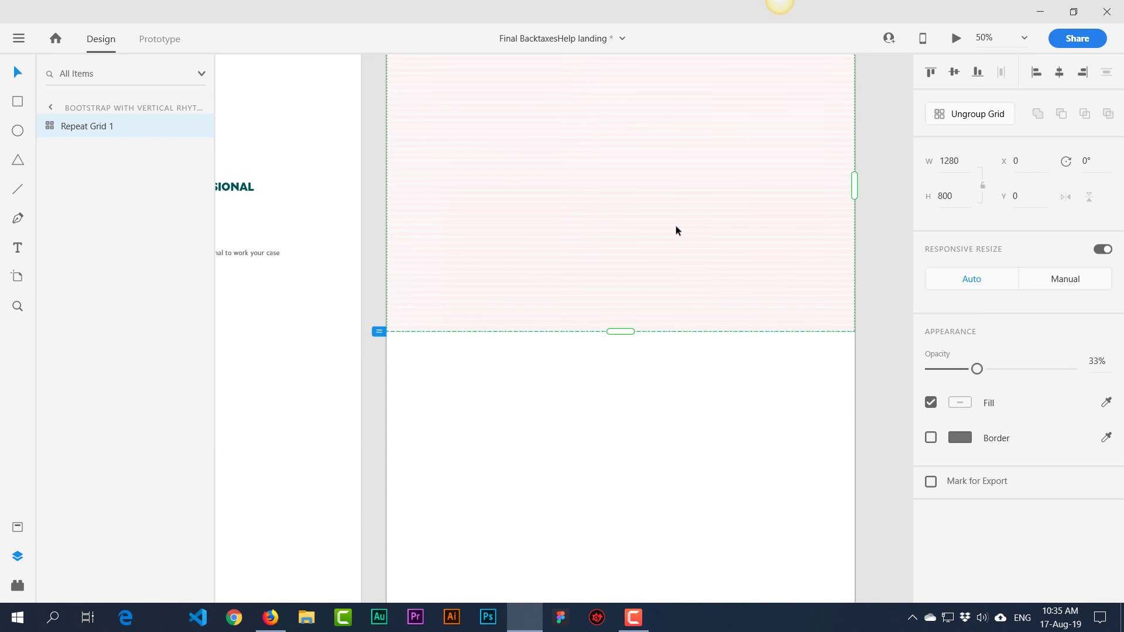
pyautogui.moveTo(625, 333); pyautogui.dragTo(612, 308)
pyautogui.click(592, 386)
pyautogui.moveTo(611, 175); pyautogui.dragTo(655, 324)
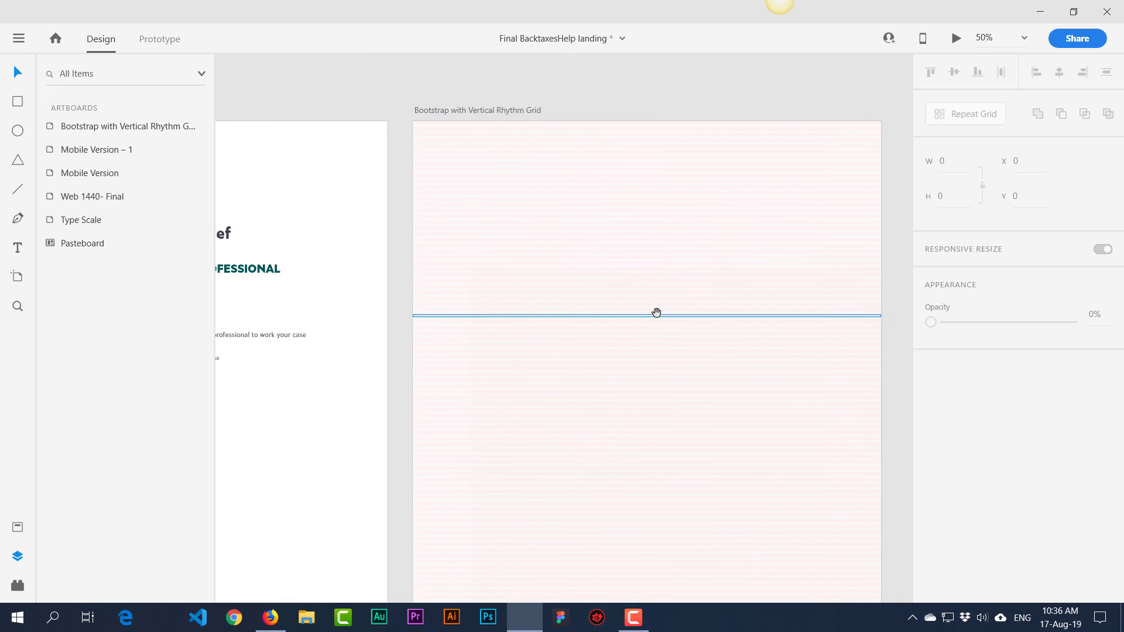
pyautogui.hotkey('ctrl', '=')
pyautogui.moveTo(619, 278); pyautogui.dragTo(535, 384)
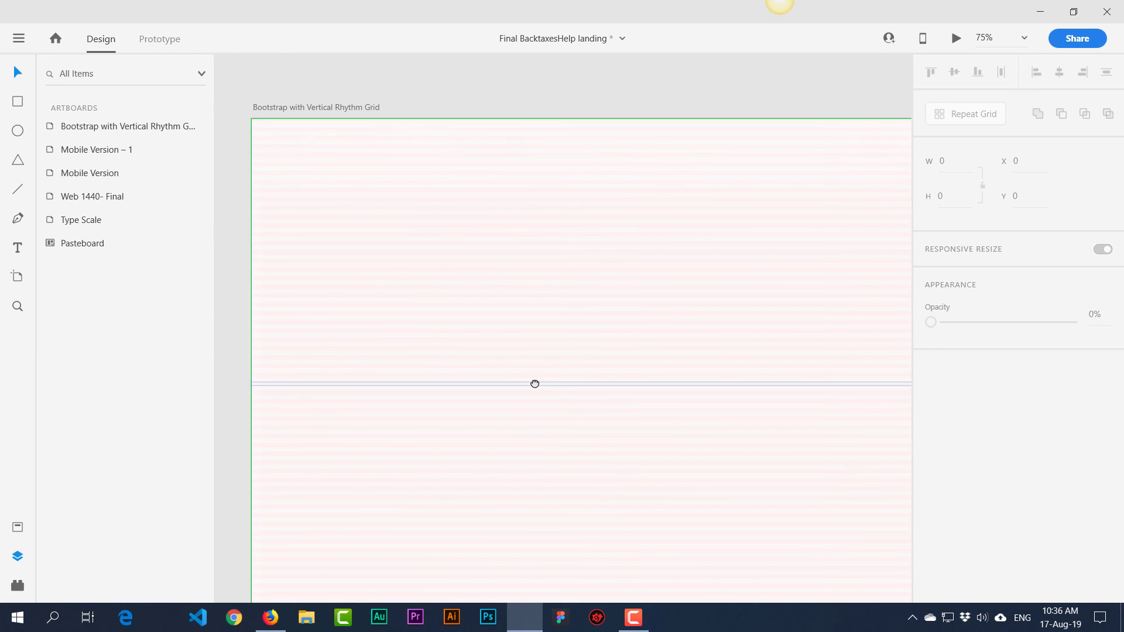
# - Add the sample text 'This is my text over here' on the artboard
pyautogui.press('t')
pyautogui.click(433, 254)
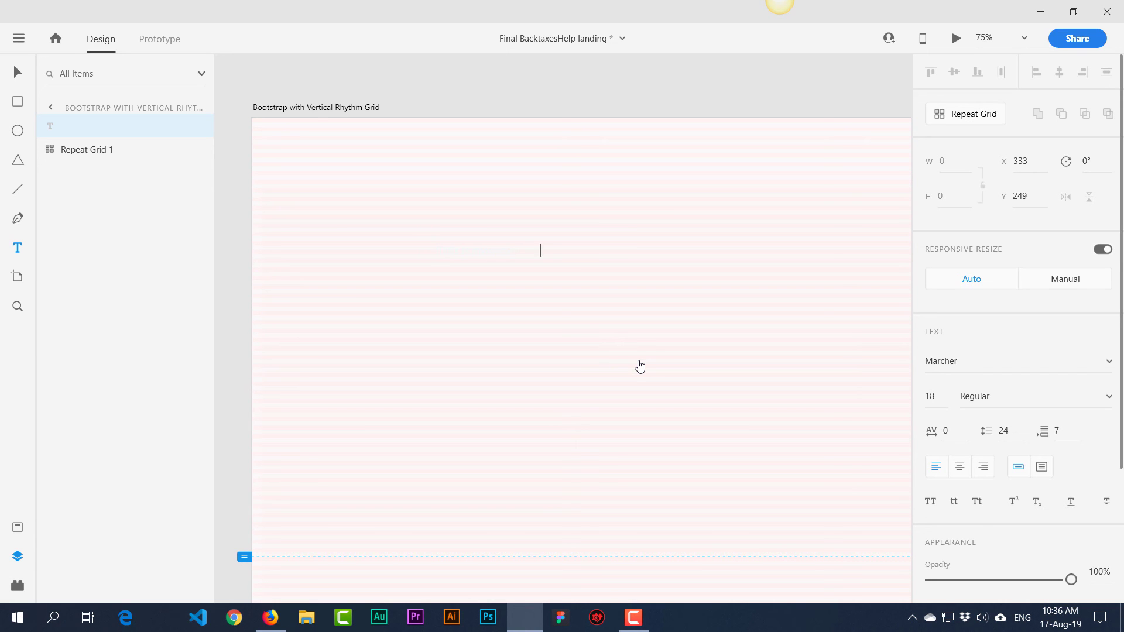
pyautogui.press('Escape')
# - Colour the sample text dark slate and return to the Select tool
pyautogui.scroll(-5, 996, 485)
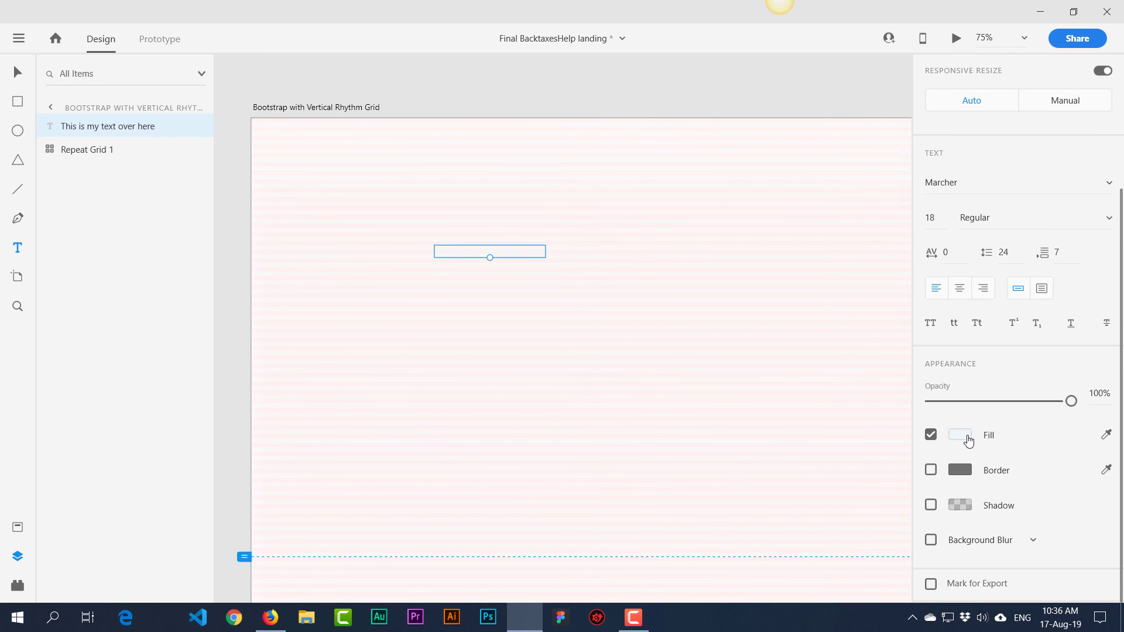
pyautogui.click(966, 439)
pyautogui.click(867, 495)
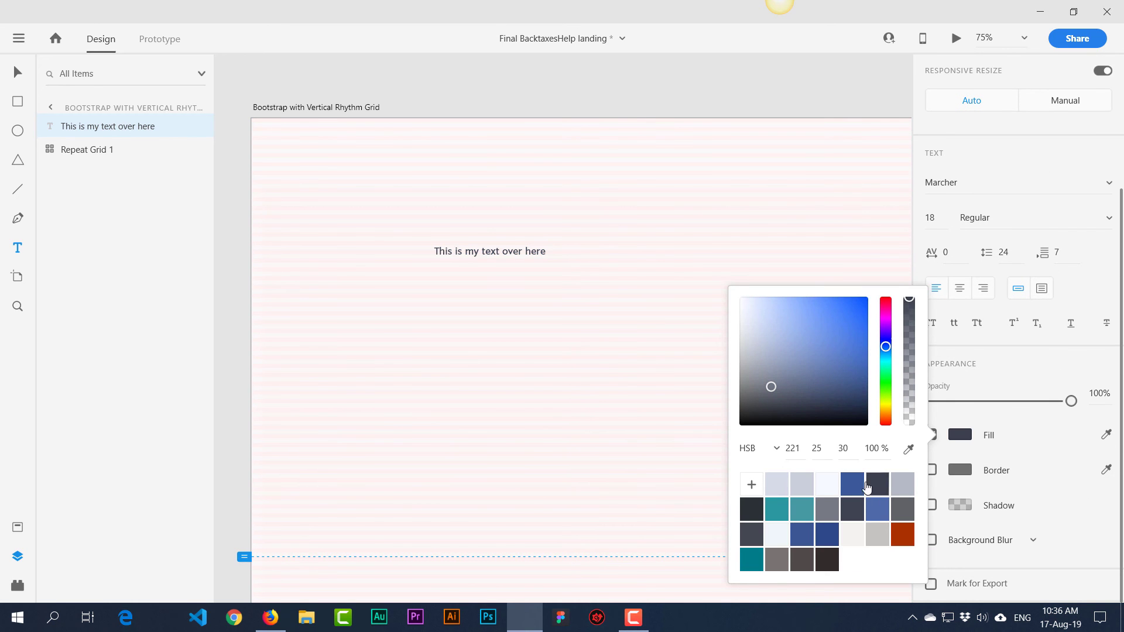
pyautogui.click(527, 377)
pyautogui.press('v')
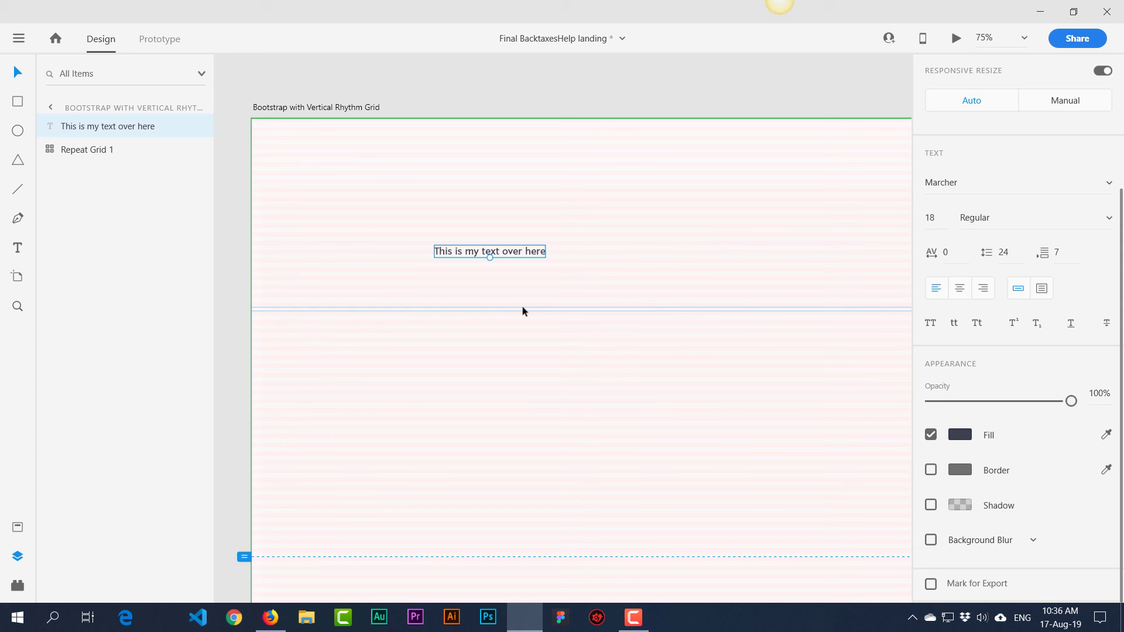
pyautogui.scroll(1, 522, 307)
# - Raise the stripe grid to 100% opacity and move the sample text to Y 233 with 24 line spacing
pyautogui.click(524, 305)
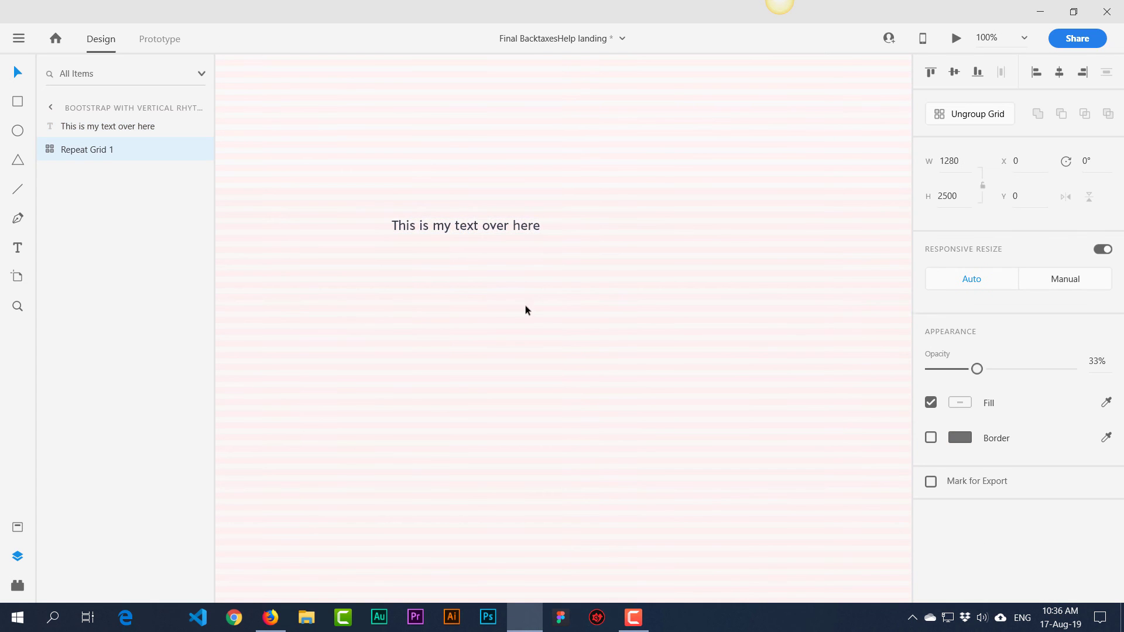
pyautogui.moveTo(977, 370); pyautogui.dragTo(1072, 369)
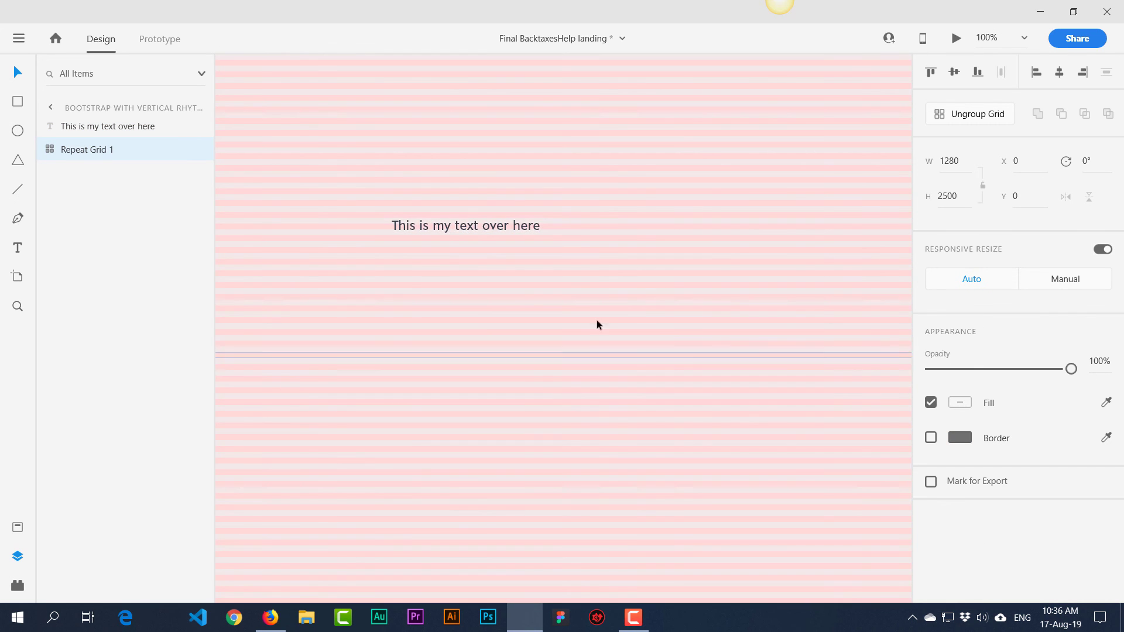
pyautogui.moveTo(597, 321); pyautogui.dragTo(598, 425)
pyautogui.hotkey('ctrl', '2')
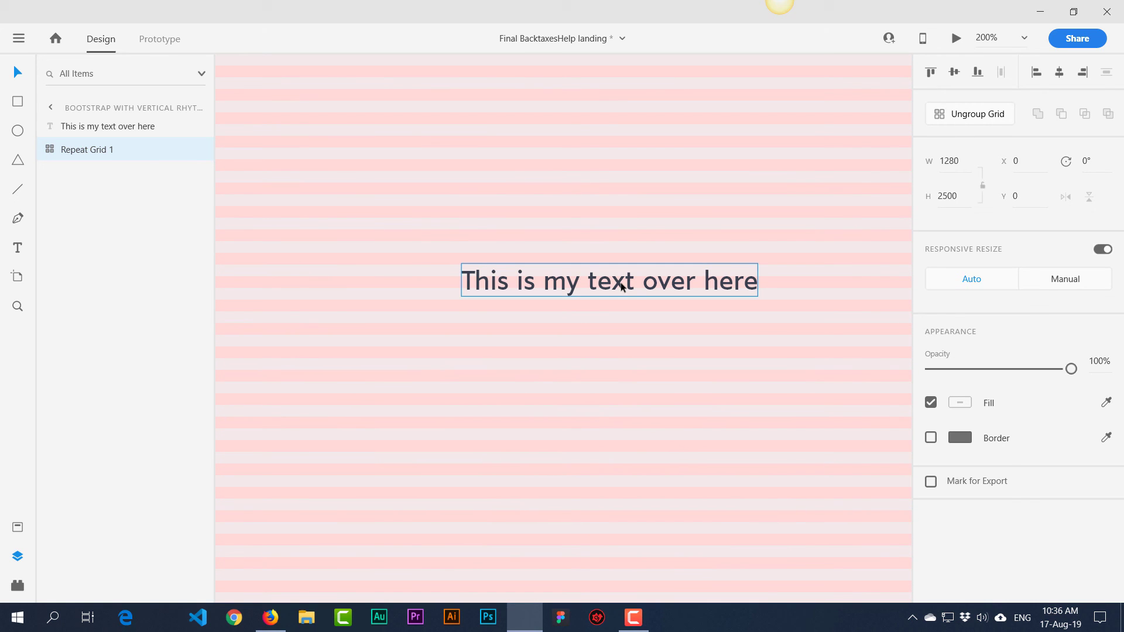
pyautogui.click(622, 285)
pyautogui.moveTo(621, 285); pyautogui.dragTo(621, 286)
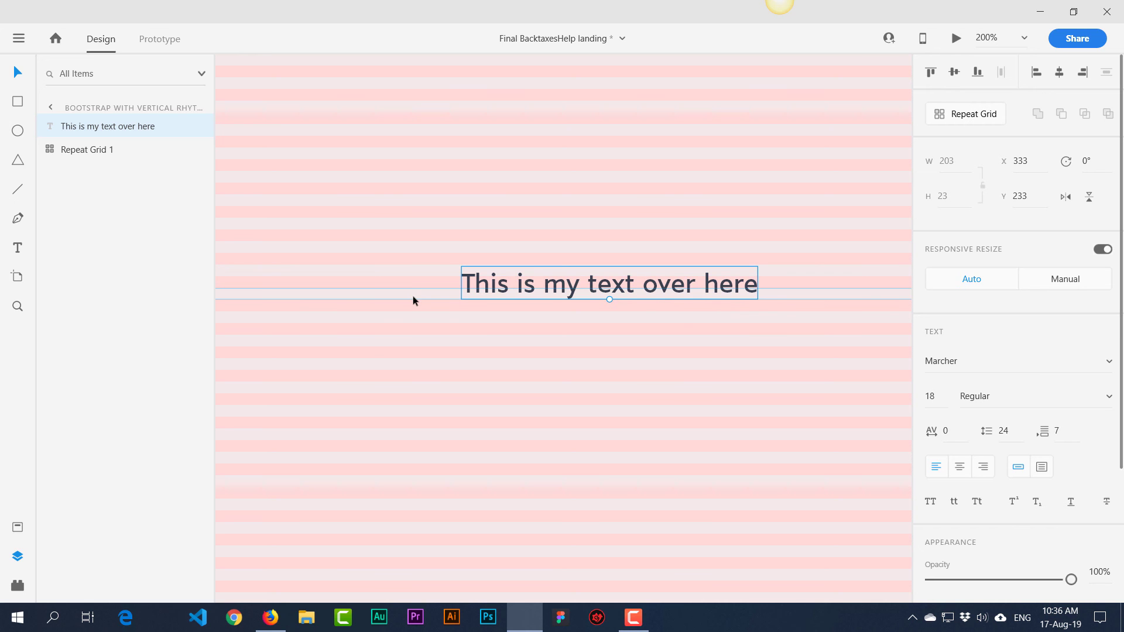
pyautogui.click(1004, 431)
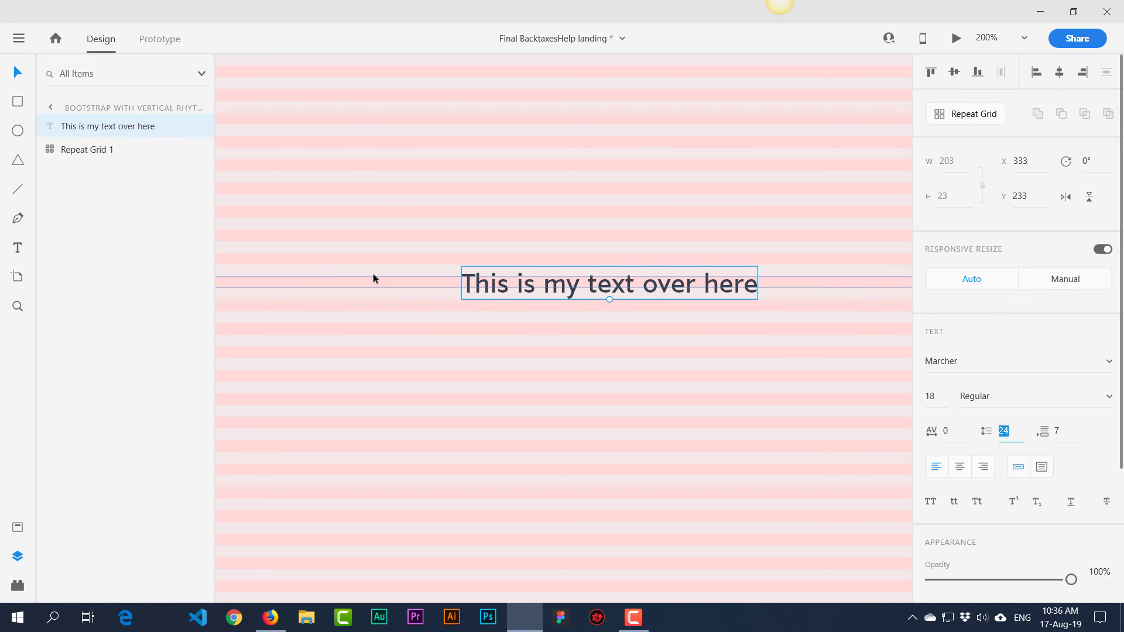
pyautogui.click(494, 286)
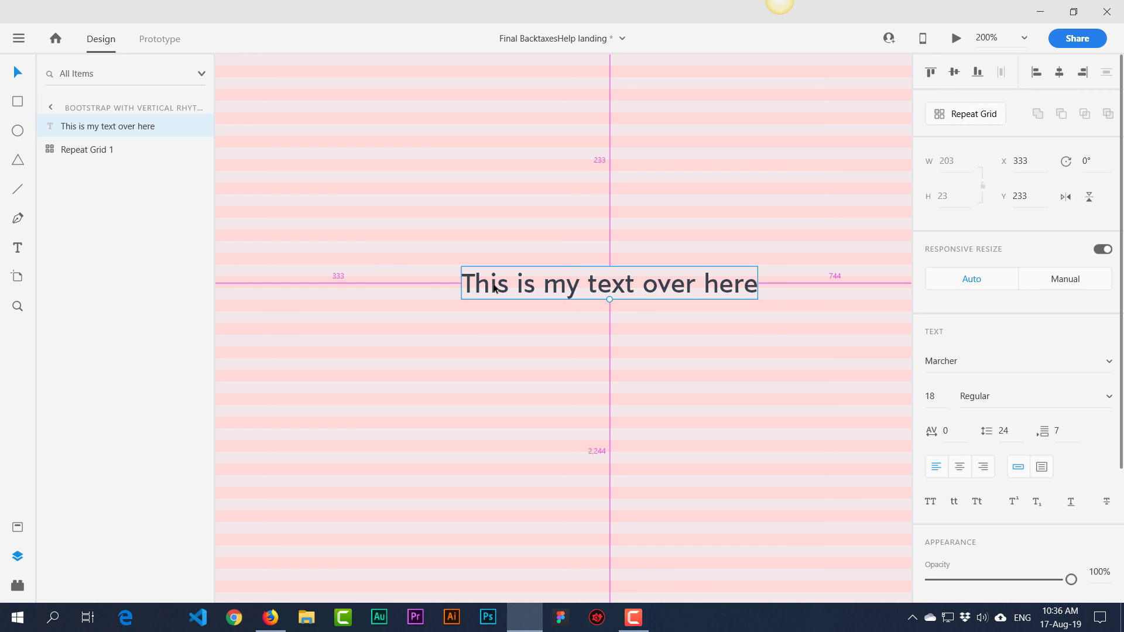
# - Duplicate the sample text, retype it as WELCOME and set its font size to 14
pyautogui.moveTo(493, 286); pyautogui.dragTo(492, 339)
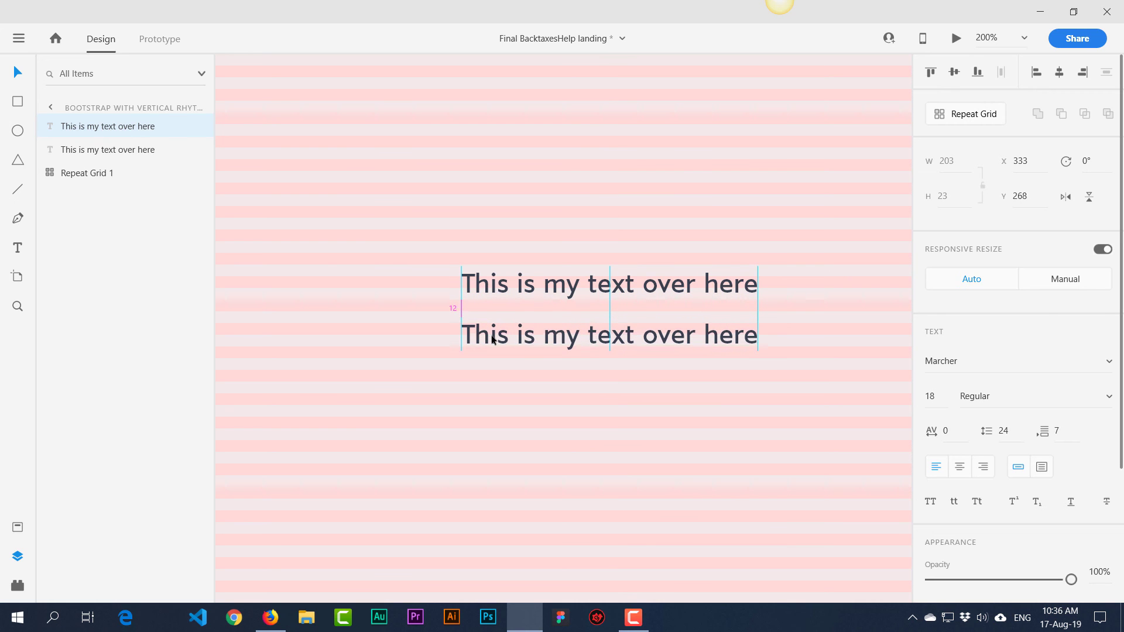
pyautogui.doubleClick(492, 339)
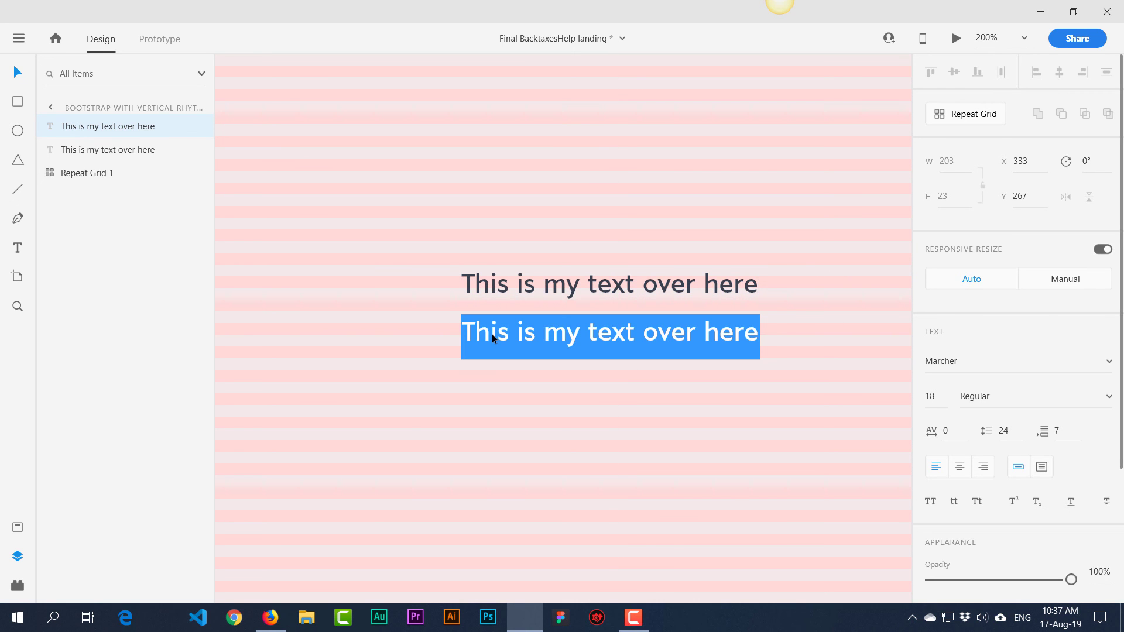
pyautogui.write('WE:')
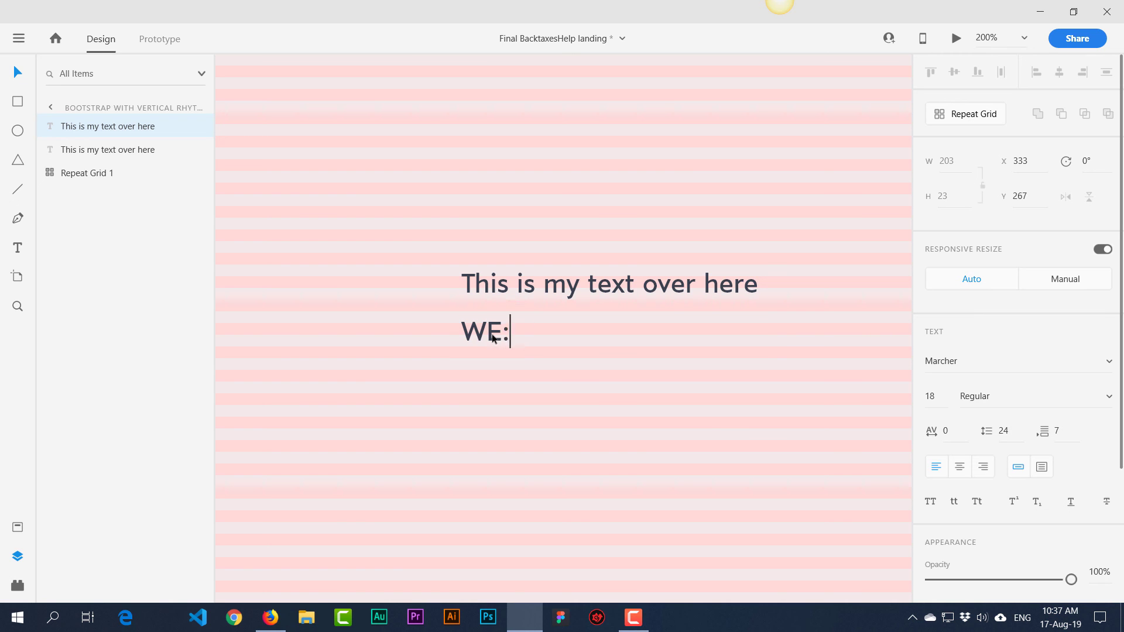
pyautogui.press('BackSpace')
pyautogui.write('LCOME')
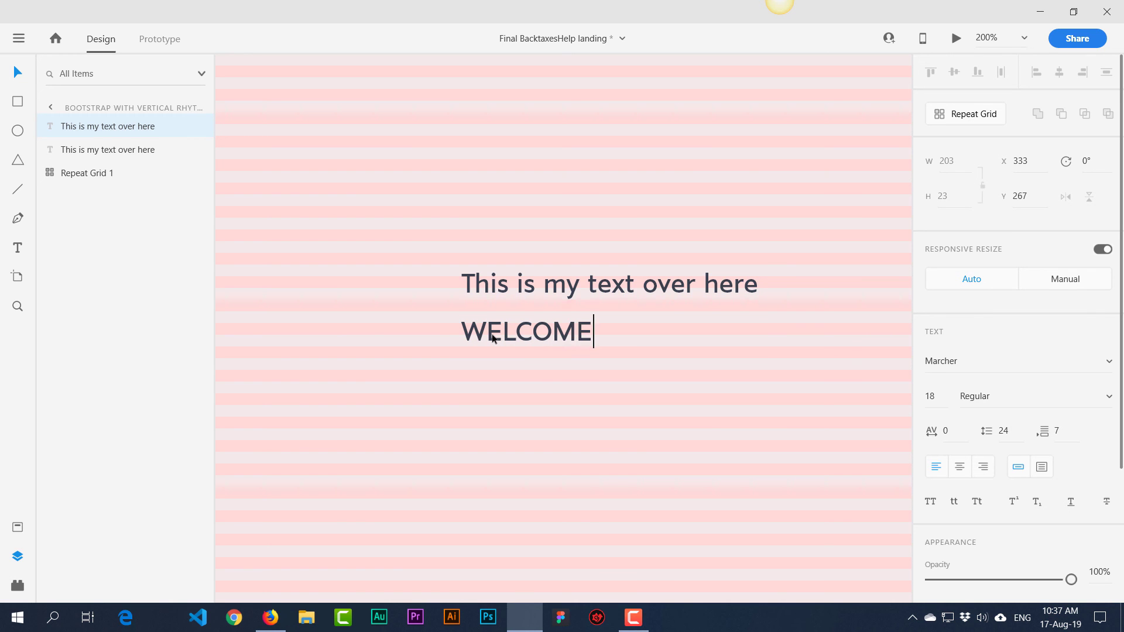
pyautogui.press('Escape')
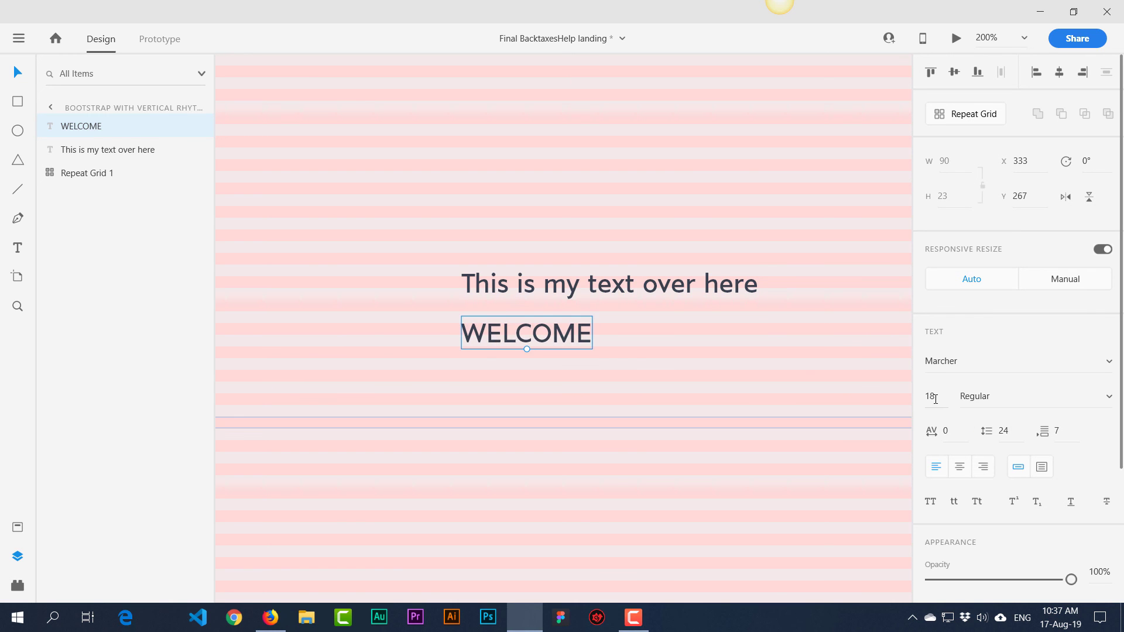
pyautogui.write('14')
pyautogui.press('Return')
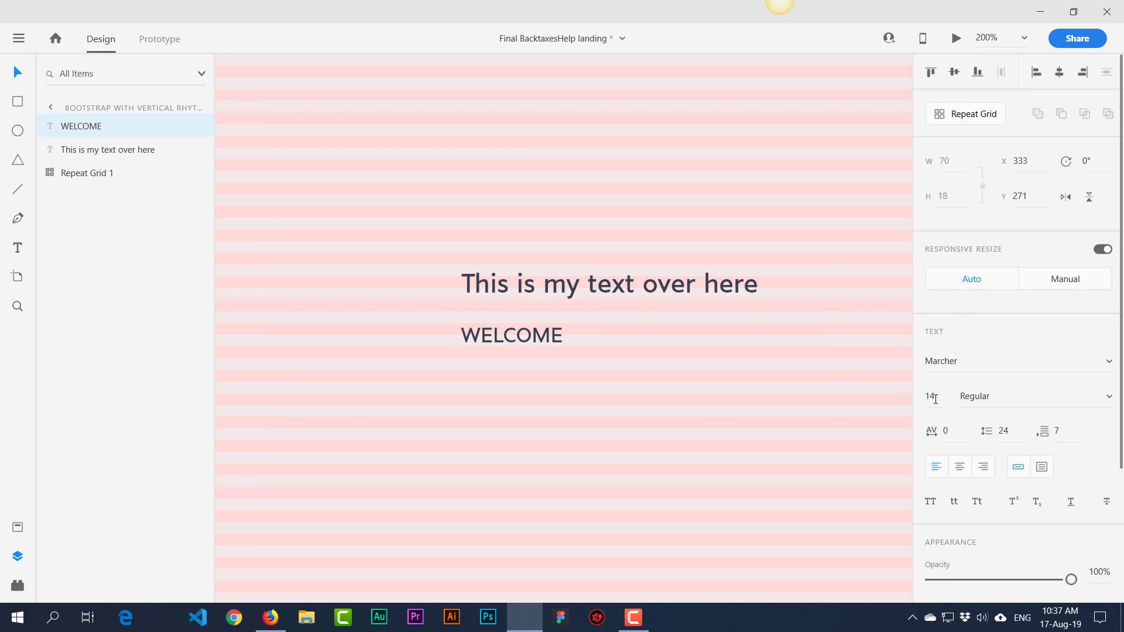
# - Colour WELCOME teal and move it above the sample text
pyautogui.scroll(-2, 972, 527)
pyautogui.click(961, 503)
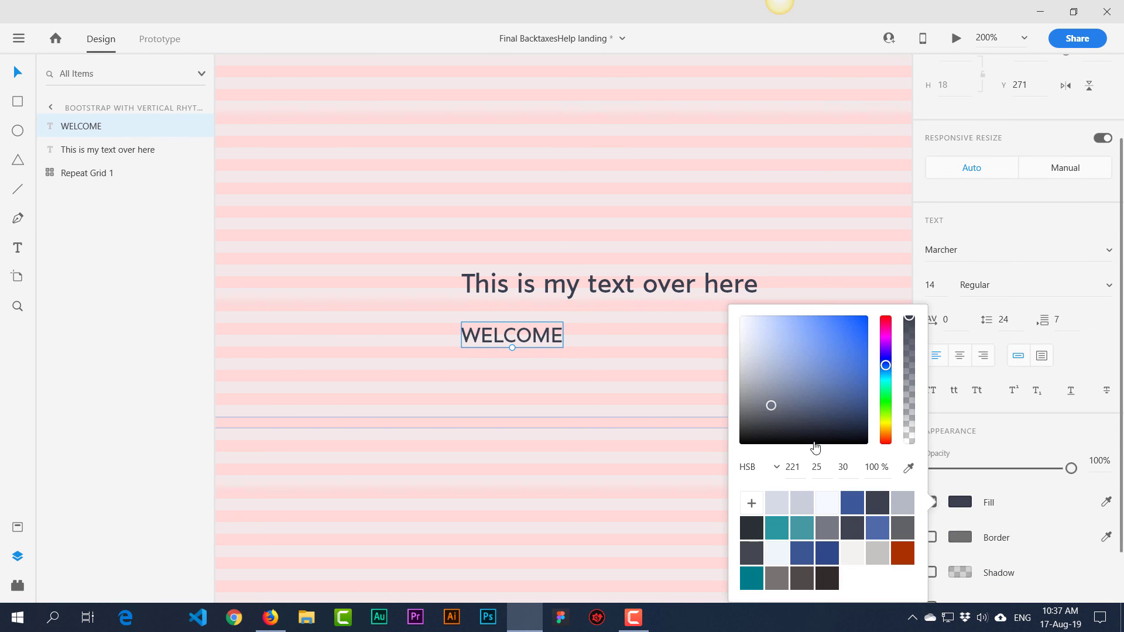
pyautogui.click(904, 507)
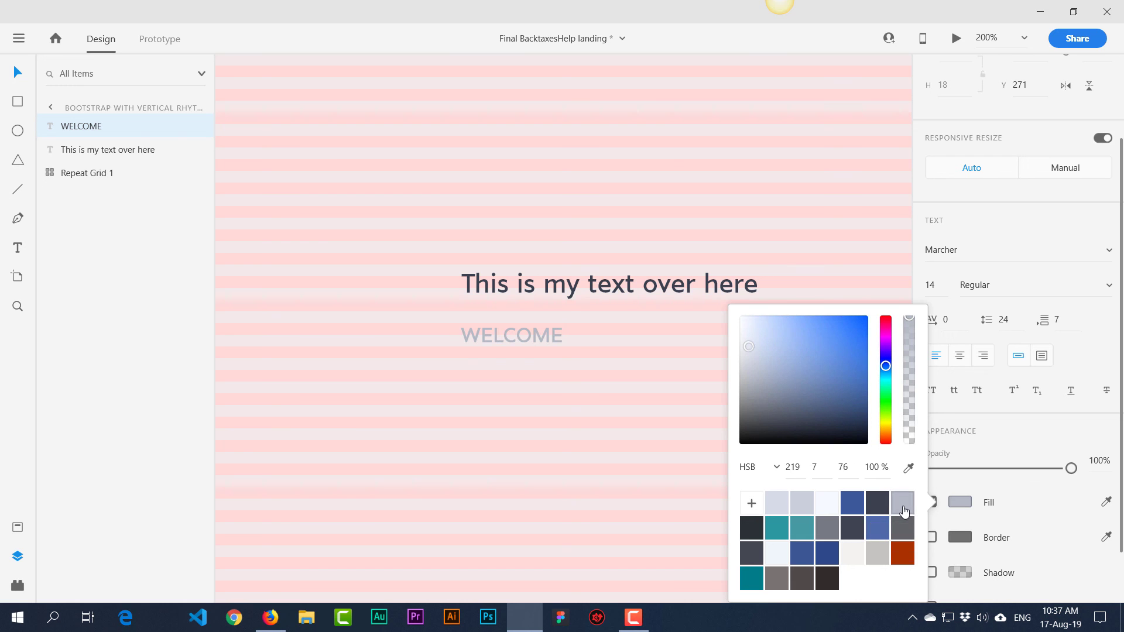
pyautogui.click(800, 528)
pyautogui.press('Escape')
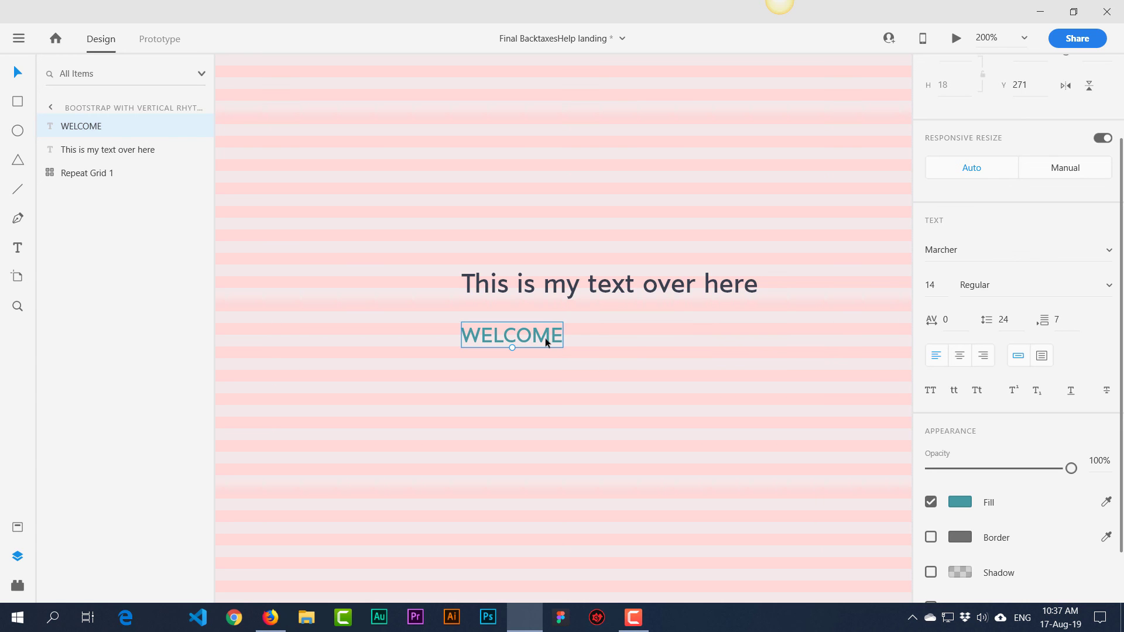
pyautogui.moveTo(543, 338); pyautogui.dragTo(544, 256)
# - Lock Repeat Grid 1 in Layers, then zoom out to see the artboard edge
pyautogui.click(392, 256)
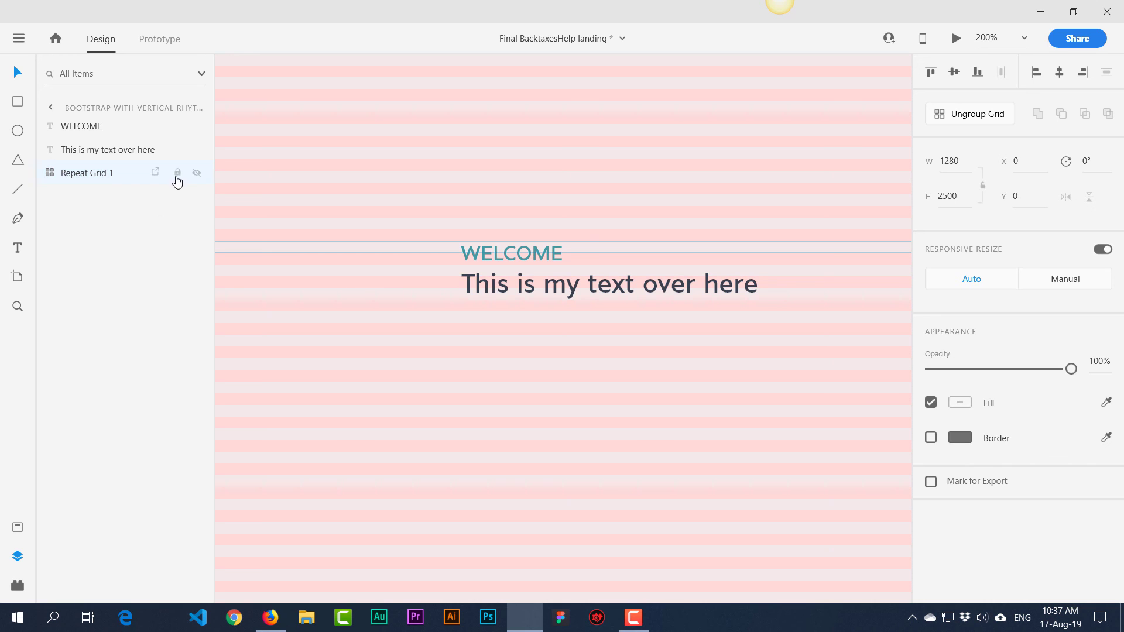
pyautogui.click(178, 174)
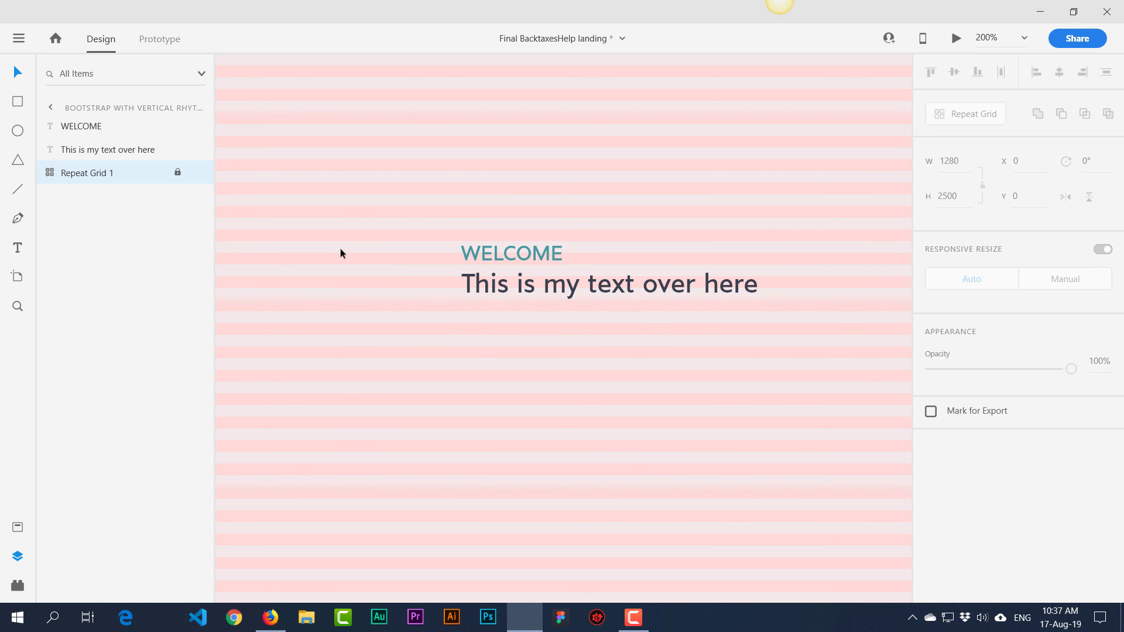
pyautogui.hotkey('ctrl', '-')
pyautogui.hotkey('ctrl', '-')
pyautogui.hotkey('ctrl', '-')
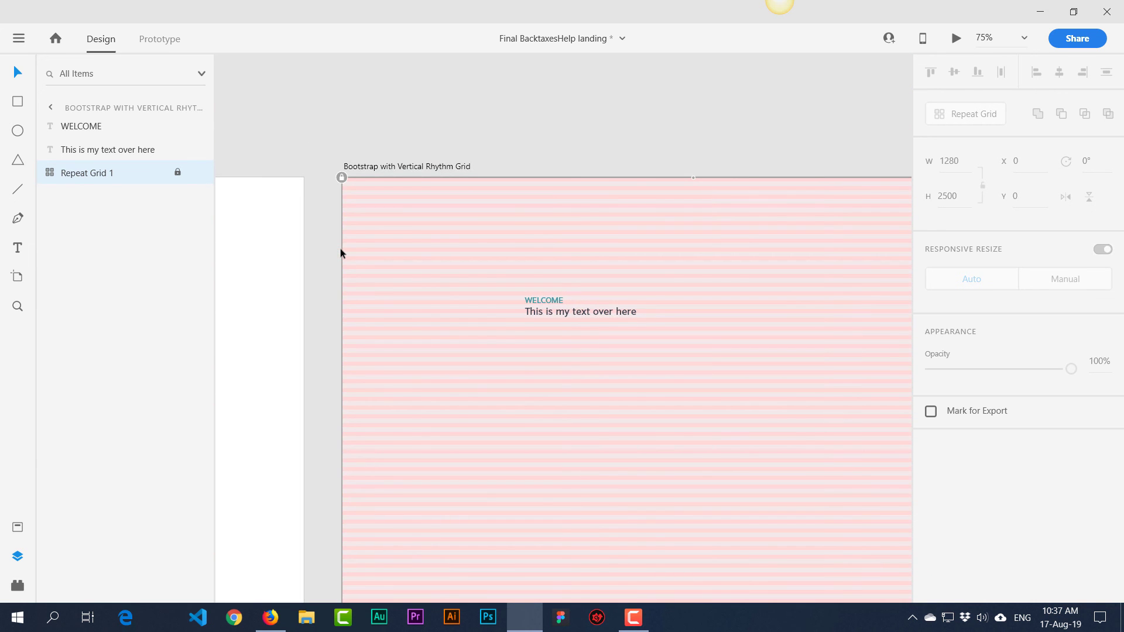
pyautogui.moveTo(559, 438)
pyautogui.mouseDown()
pyautogui.moveTo(554, 357)
pyautogui.moveTo(535, 389)
pyautogui.mouseUp()
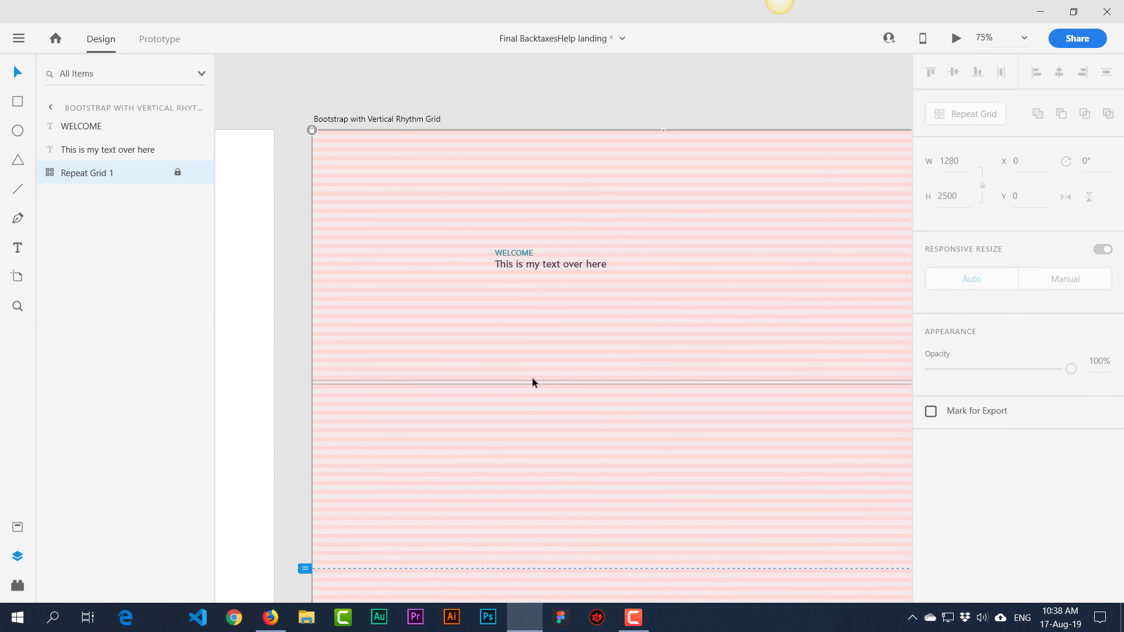
# - Enable the artboard's Layout grid and confirm 12 columns, 30 gutter, 65 column width, 85 margins
pyautogui.moveTo(580, 349); pyautogui.dragTo(544, 326)
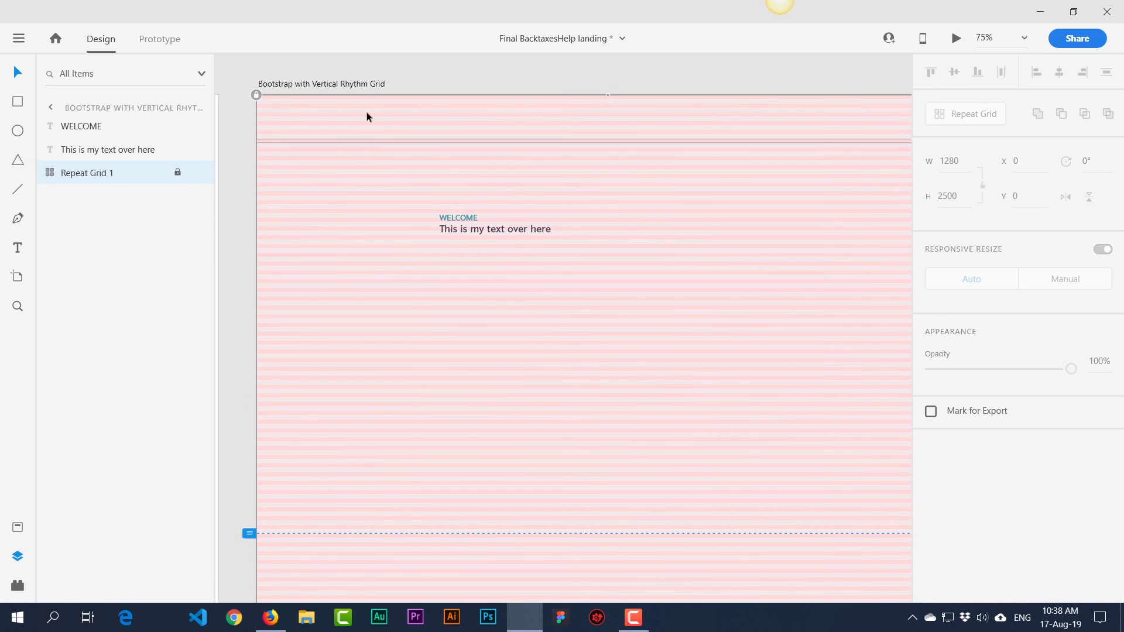
pyautogui.click(357, 85)
pyautogui.click(930, 515)
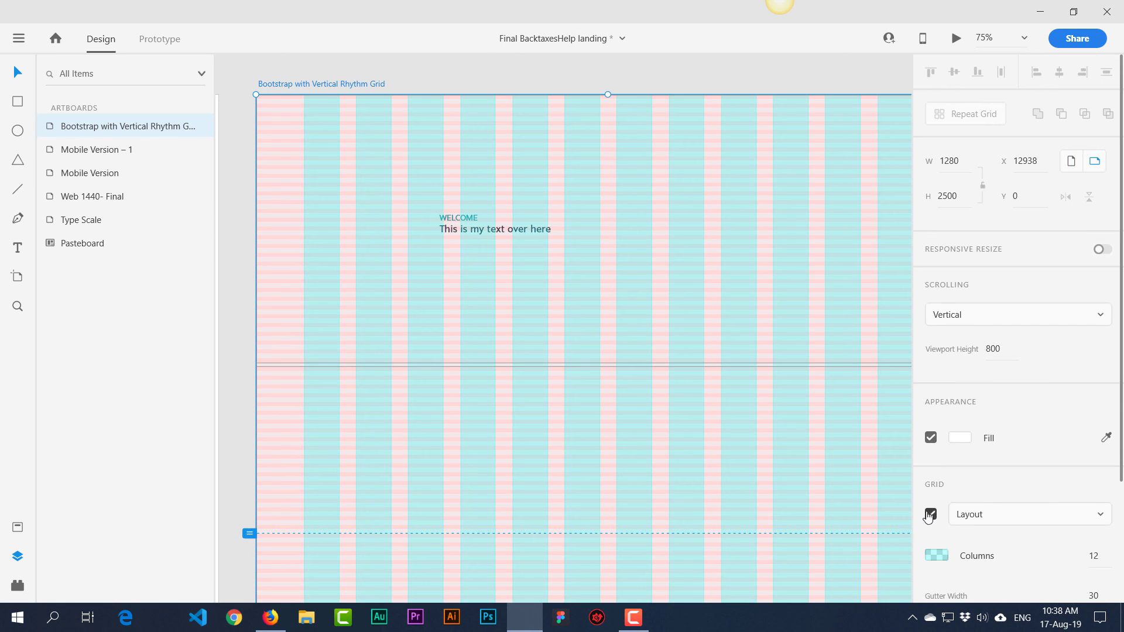
pyautogui.scroll(-3, 1054, 410)
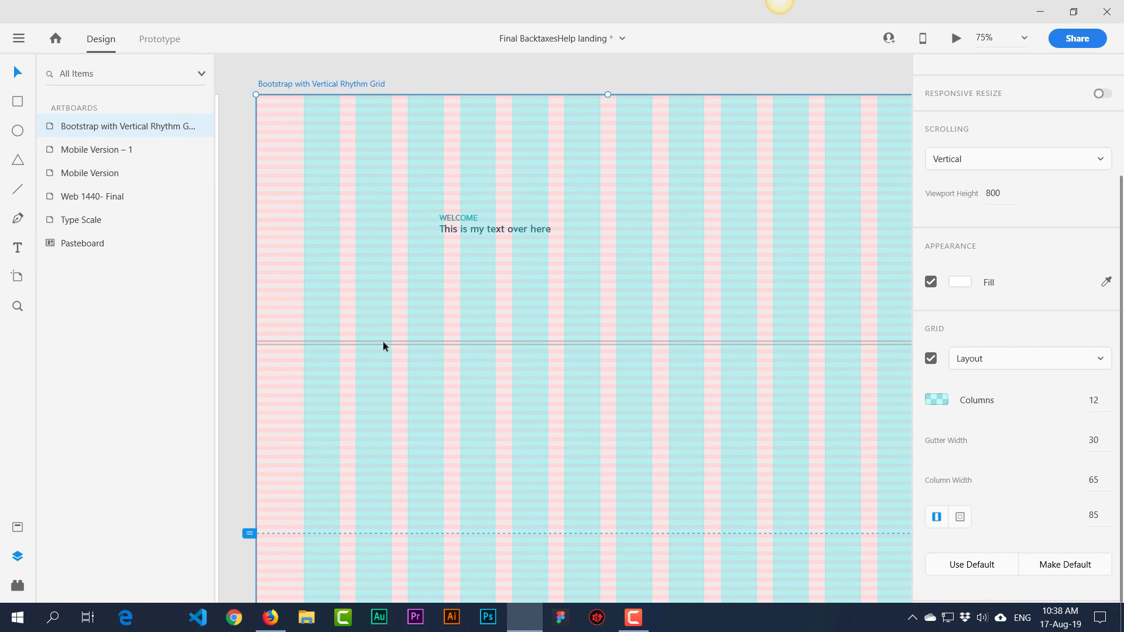
pyautogui.click(1101, 404)
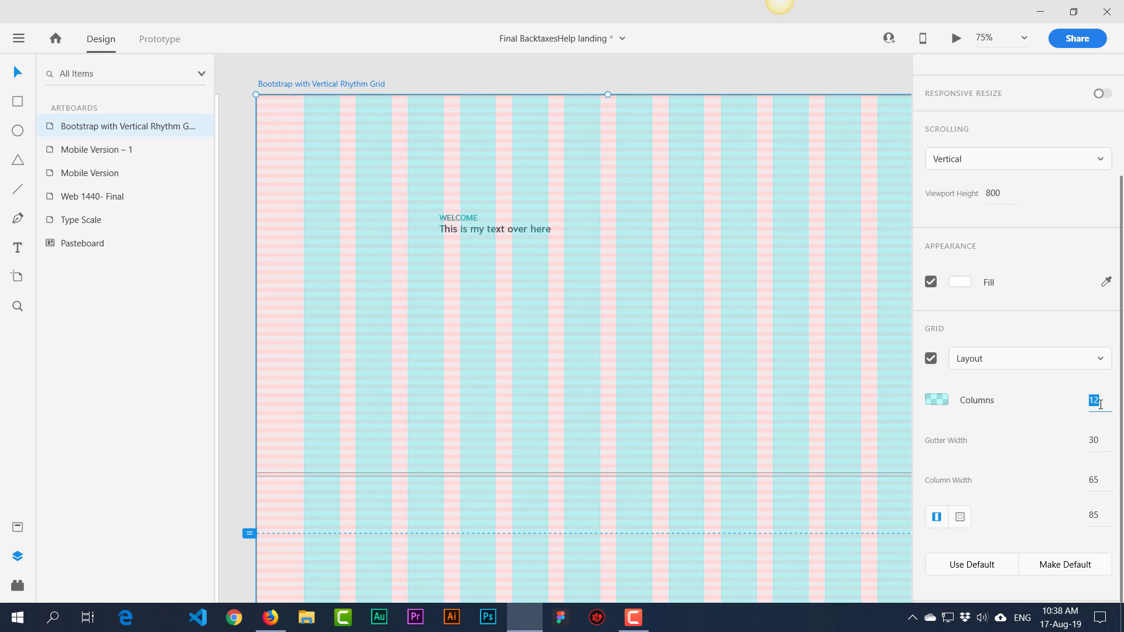
pyautogui.click(1095, 441)
pyautogui.click(1099, 479)
pyautogui.click(1095, 516)
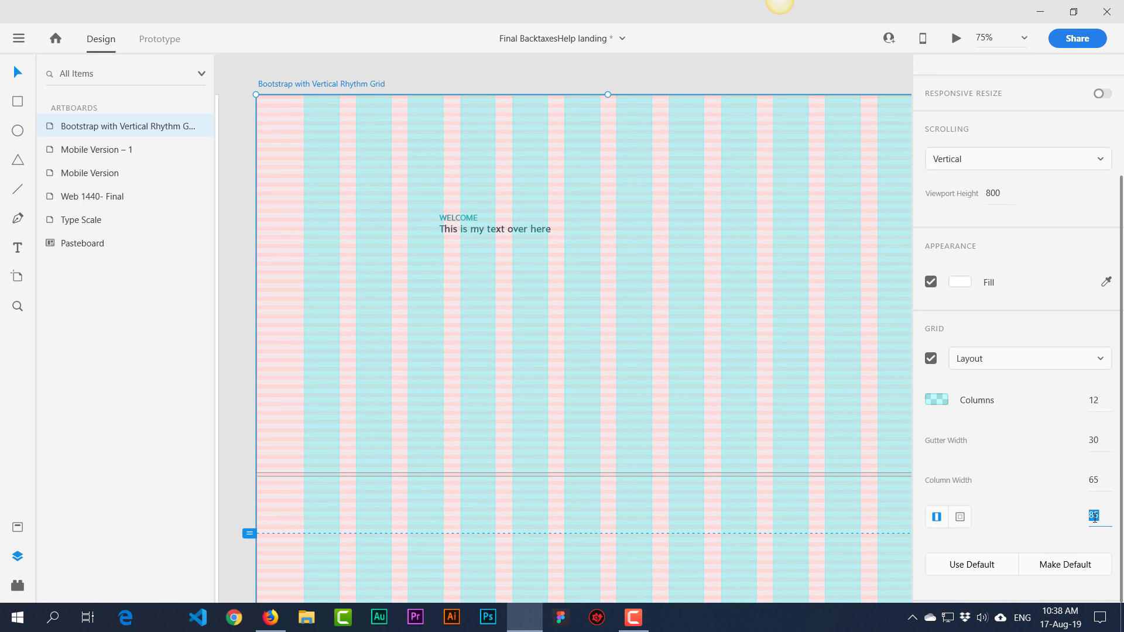